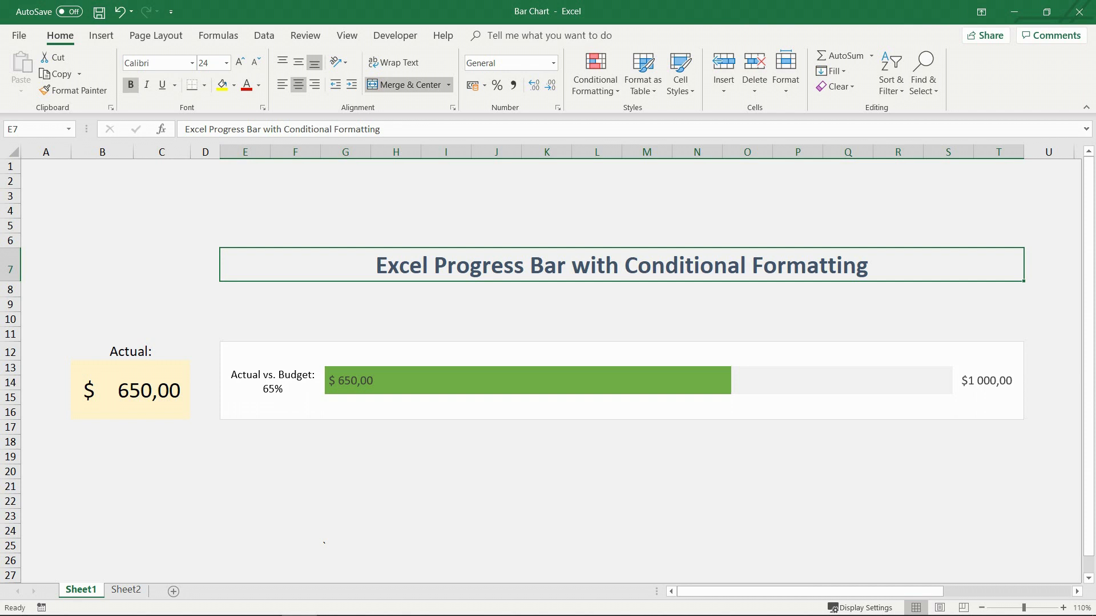
# Try an Actual value of 800 in cell B13 on Sheet1.
pyautogui.click(143, 378)
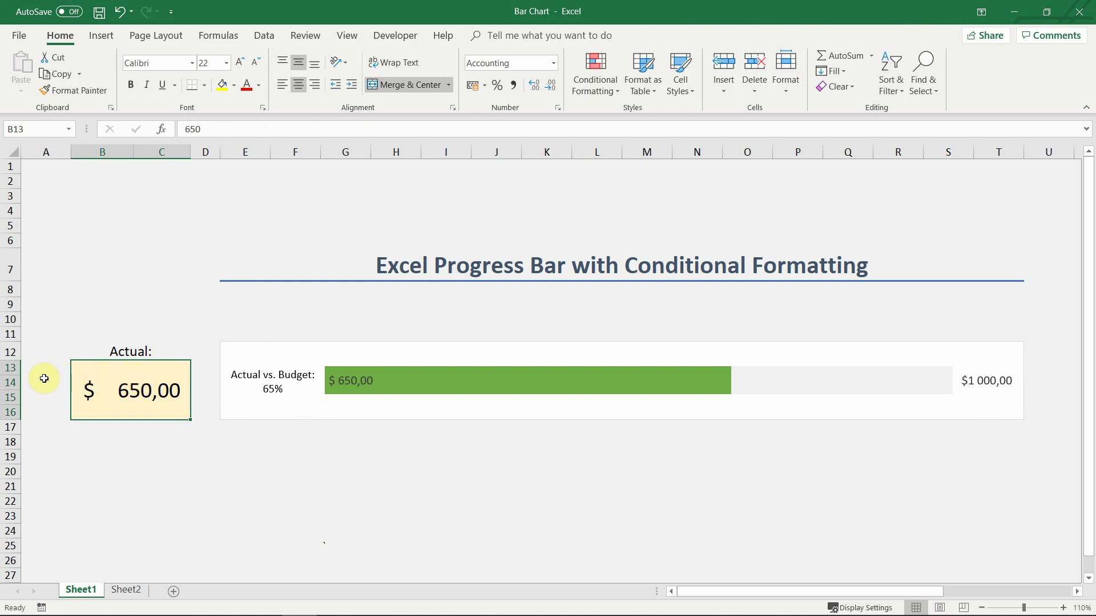
pyautogui.write('800')
pyautogui.press('Return')
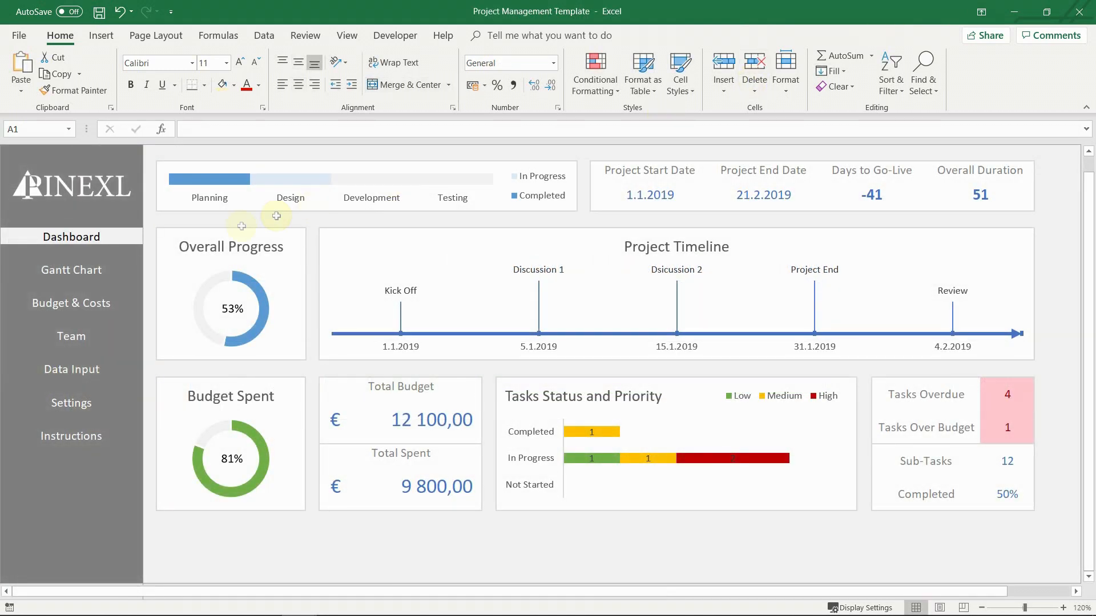
# Look through the Gantt Chart, Budget & Costs and Team pages of the Project Management Template workbook.
pyautogui.click(94, 272)
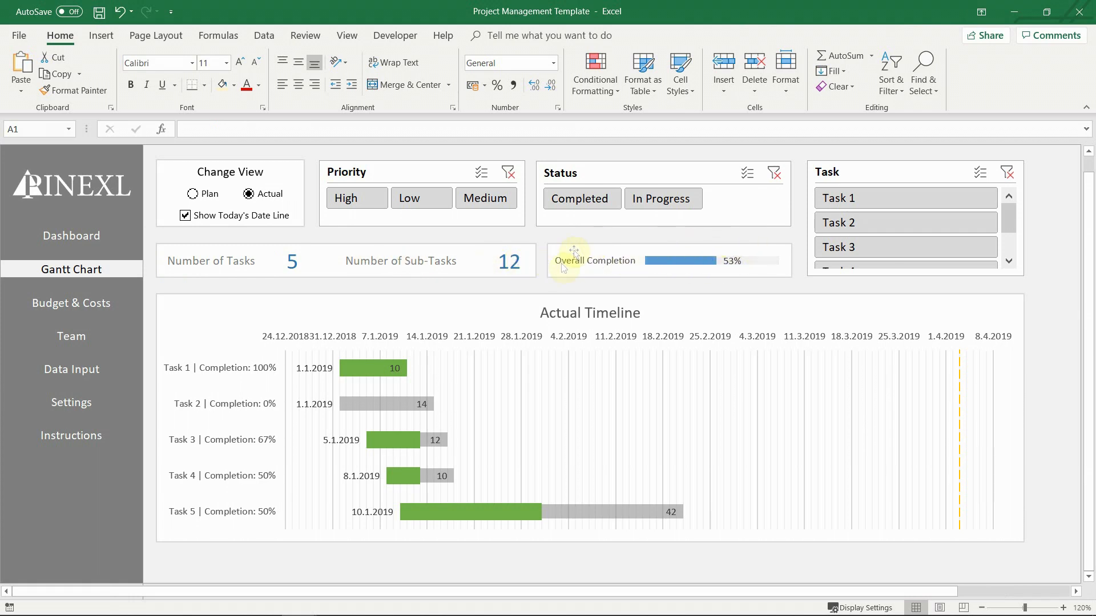
pyautogui.click(66, 303)
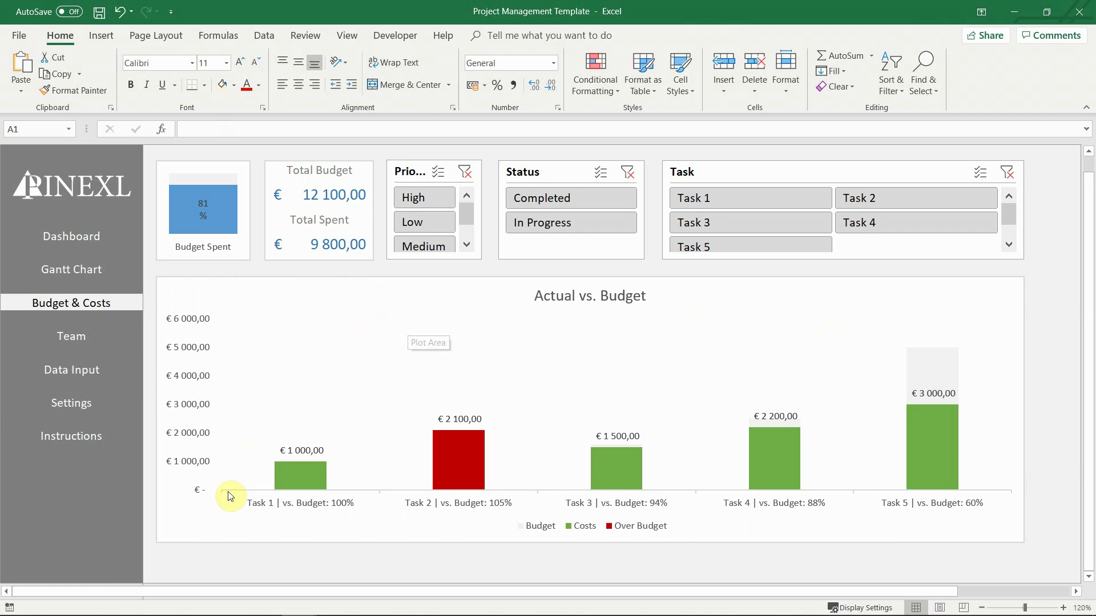
pyautogui.click(69, 335)
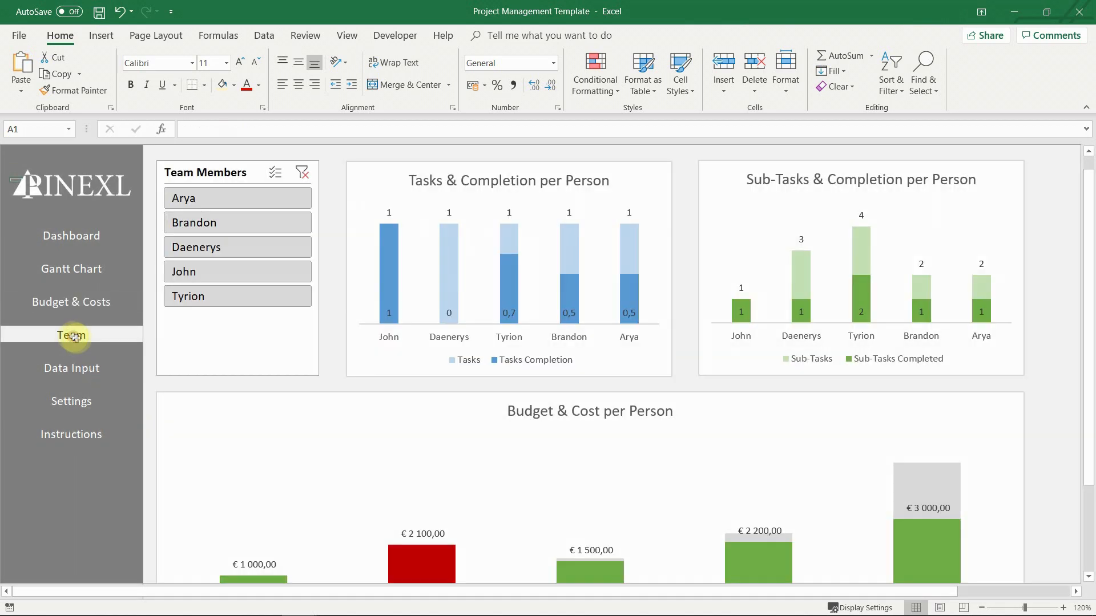
pyautogui.scroll(-1, 274, 379)
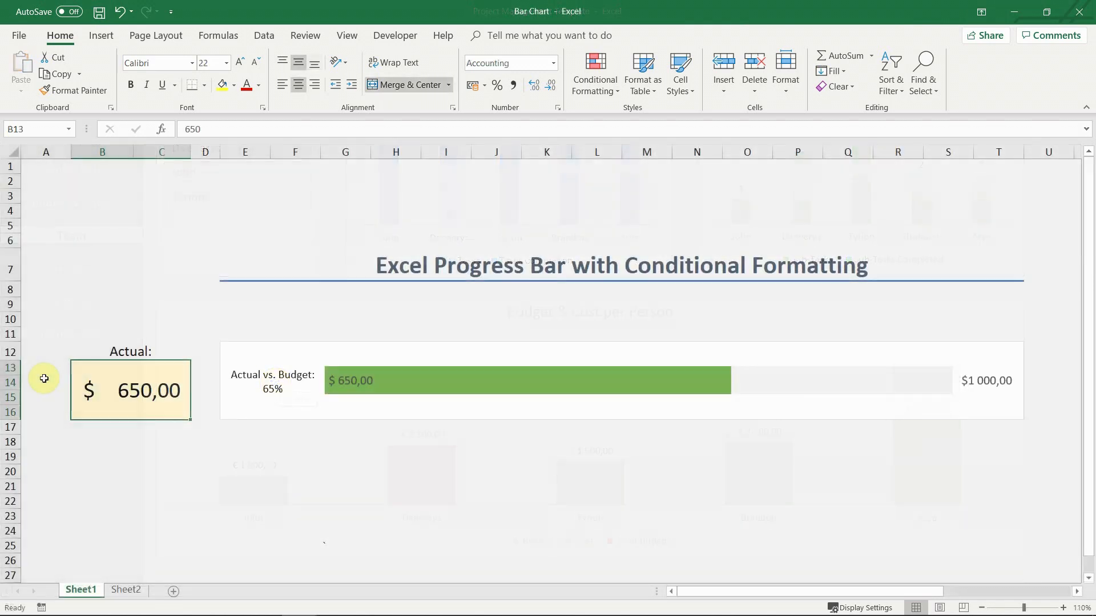
# Test the progress bar in the Bar Chart workbook with Actual values of 550 and 790 in cell B13.
pyautogui.write('550')
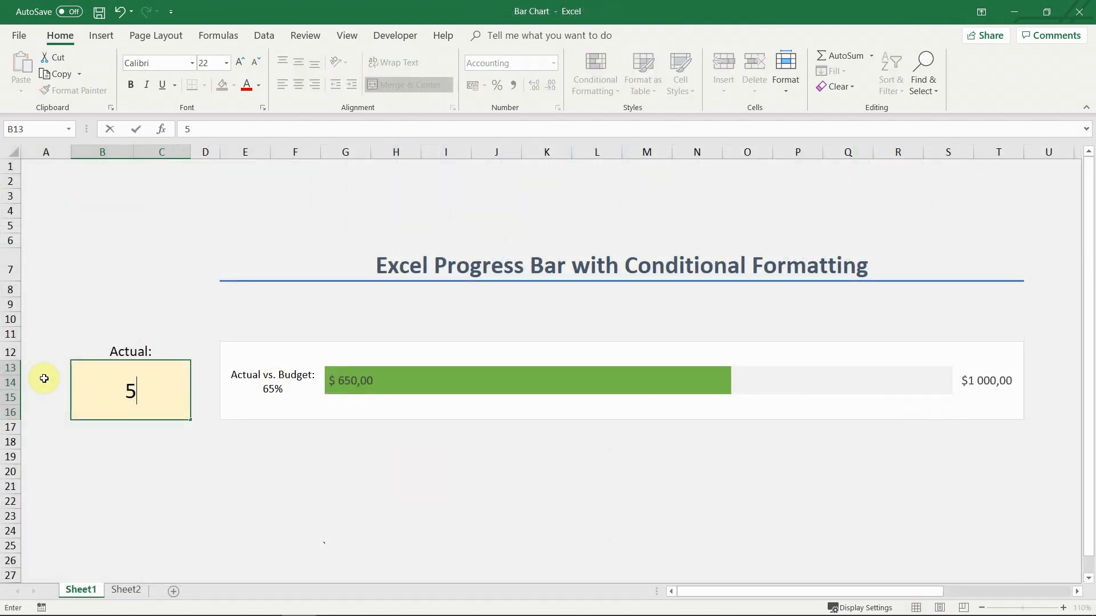
pyautogui.press('Return')
pyautogui.press('Up')
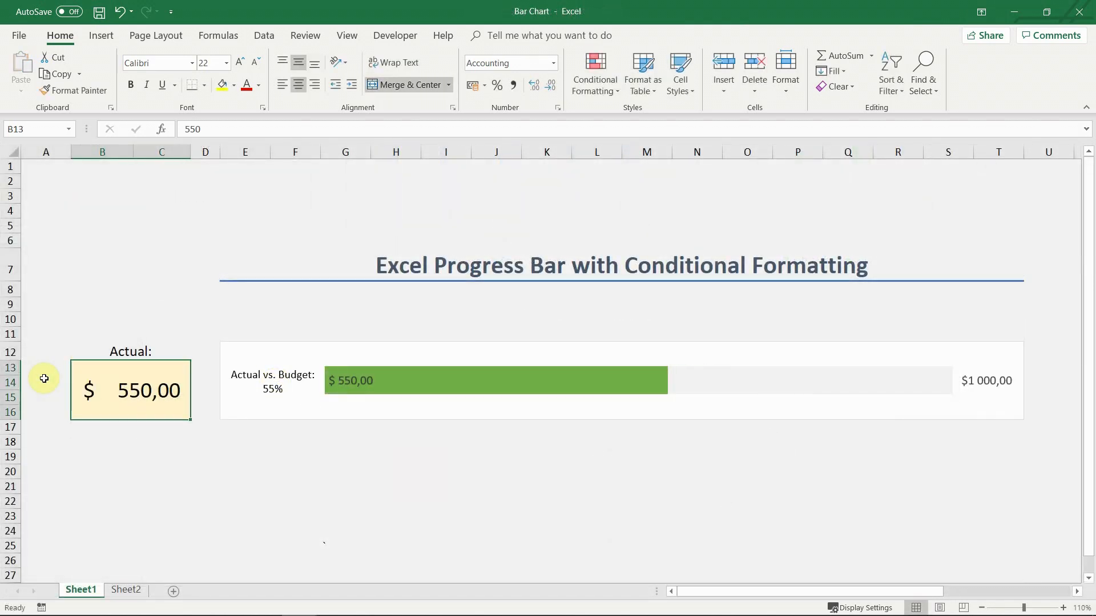
pyautogui.press('F2')
pyautogui.press('BackSpace')
pyautogui.press('BackSpace')
pyautogui.press('BackSpace')
pyautogui.write('790')
pyautogui.press('Return')
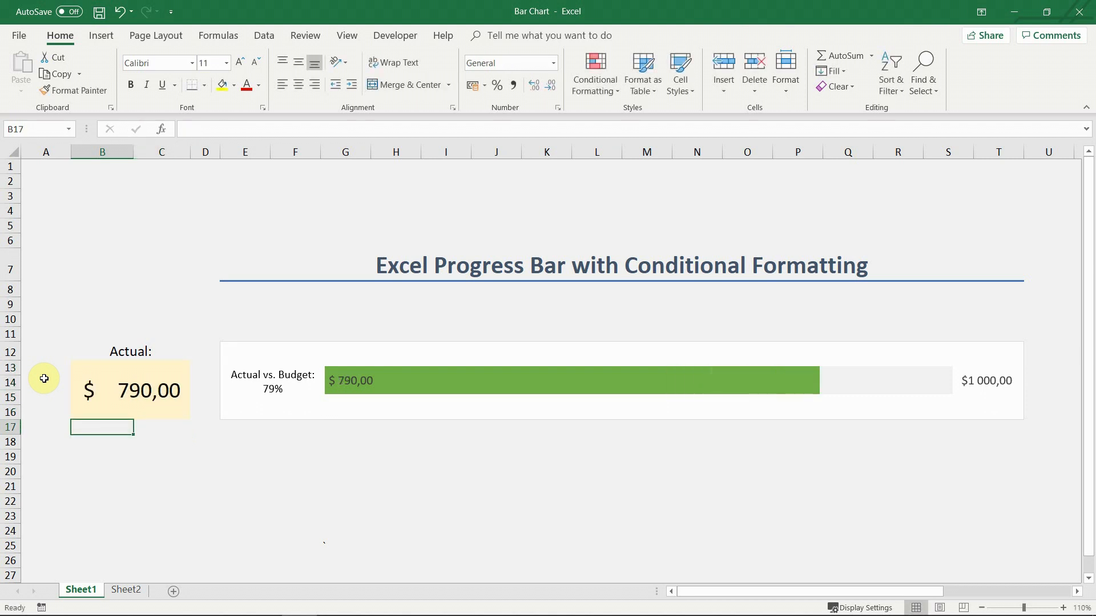
# Test the progress bar just below and above budget with Actual values of 950 and 1200 in B13.
pyautogui.press('Up')
pyautogui.write('950')
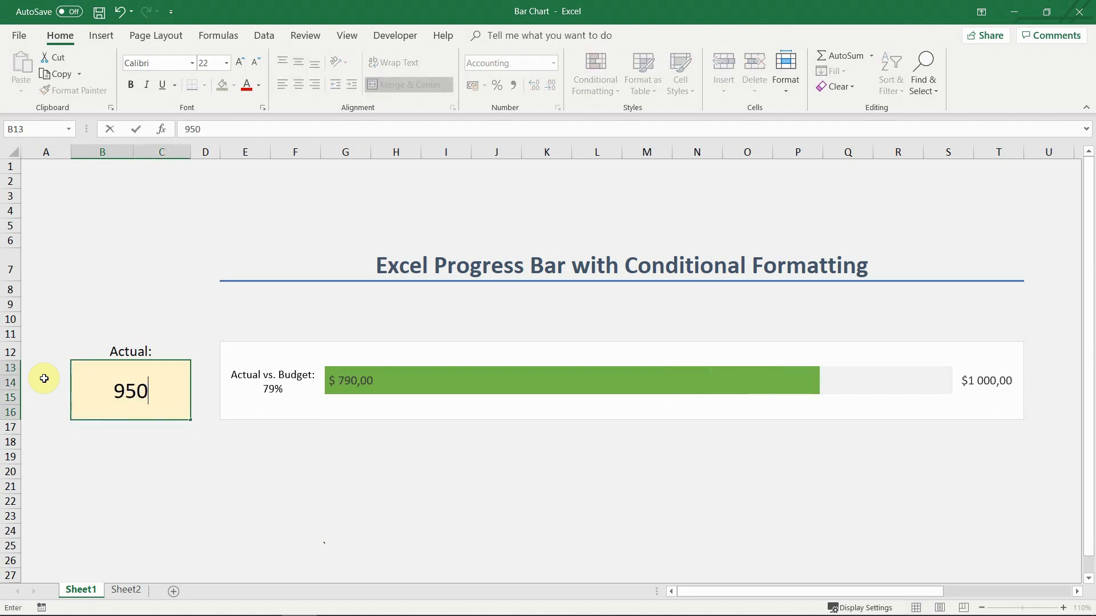
pyautogui.press('Return')
pyautogui.press('Up')
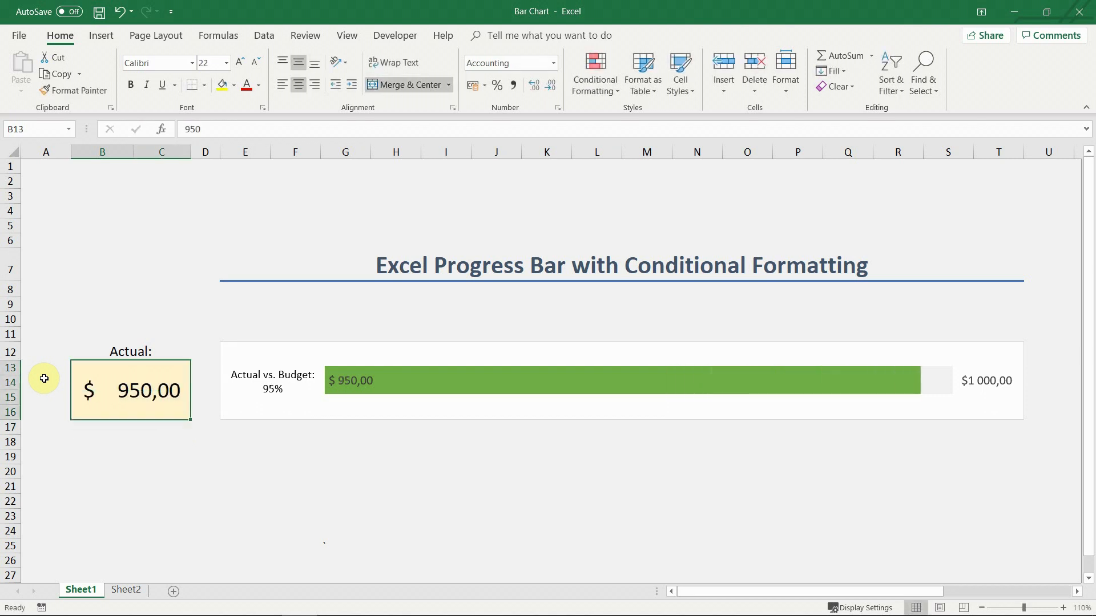
pyautogui.write('1200')
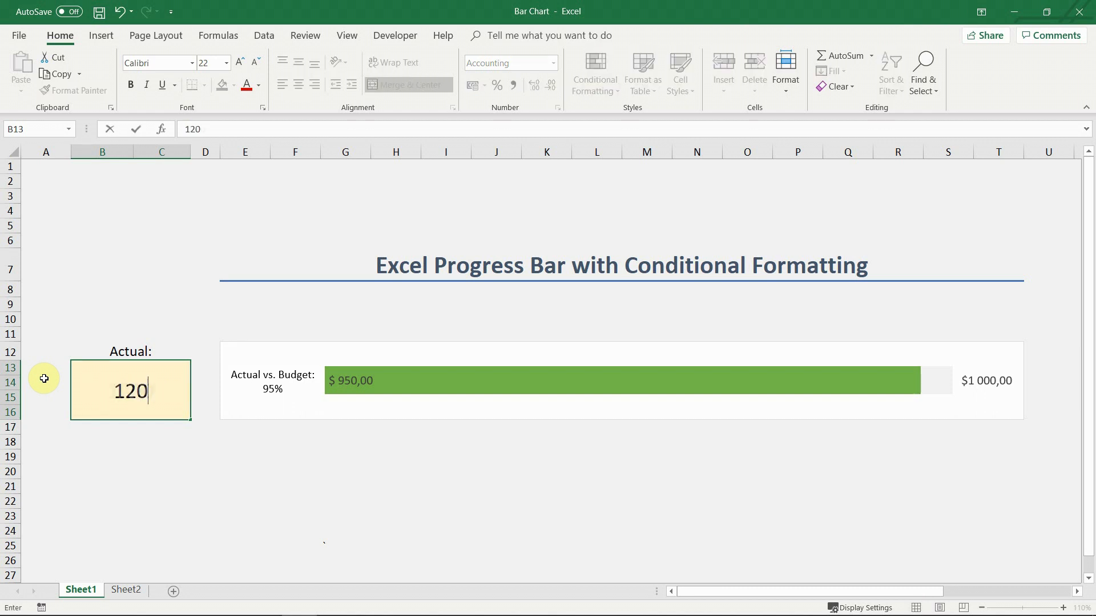
pyautogui.press('Return')
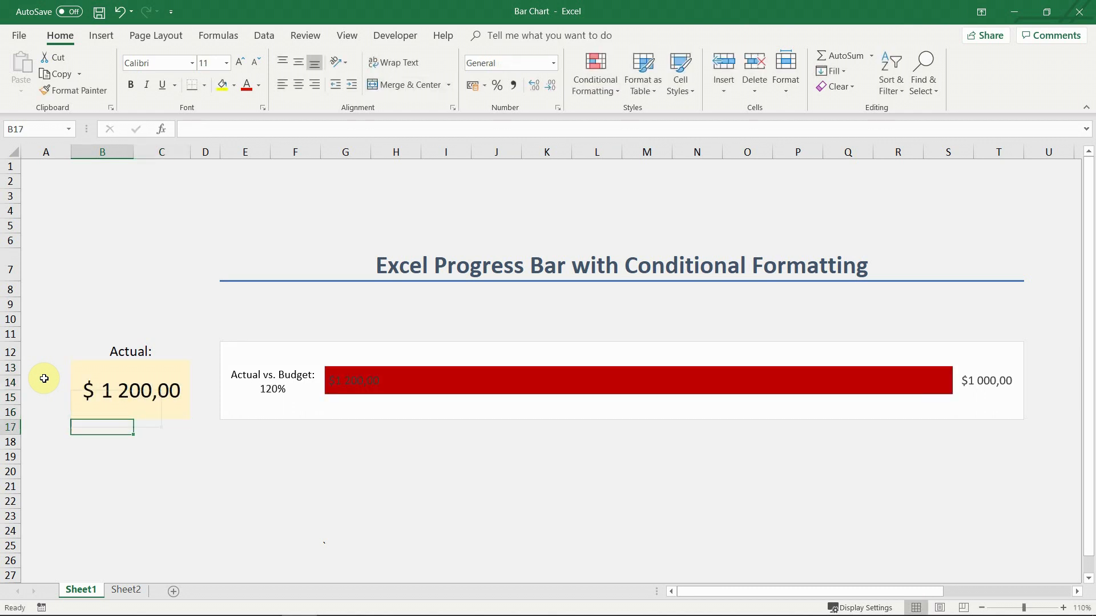
# Set the Actual value in B13 to 1100 to test another over-budget amount.
pyautogui.press('Up')
pyautogui.write('1100')
pyautogui.press('Return')
pyautogui.press('Up')
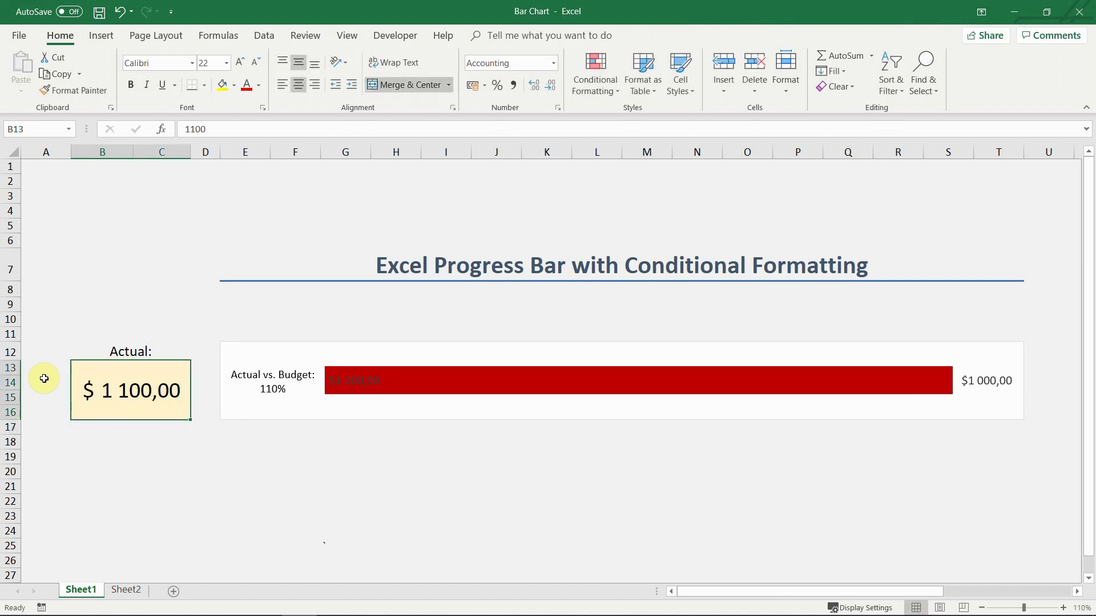
# Bring the Actual value in B13 back under budget, first to 950 and finally to 650.
pyautogui.write('950')
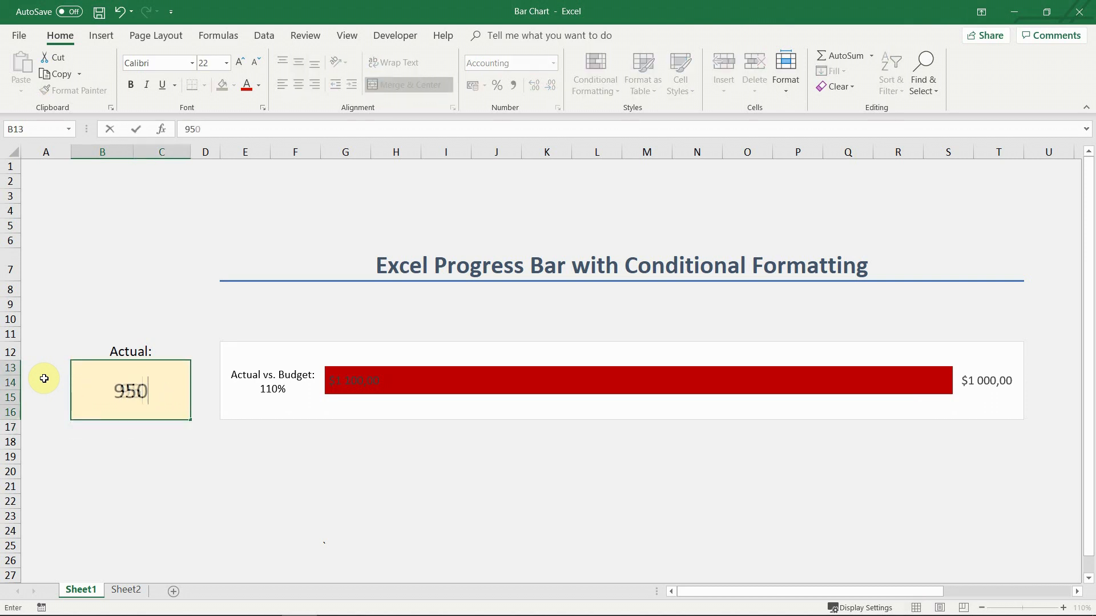
pyautogui.press('Return')
pyautogui.press('Up')
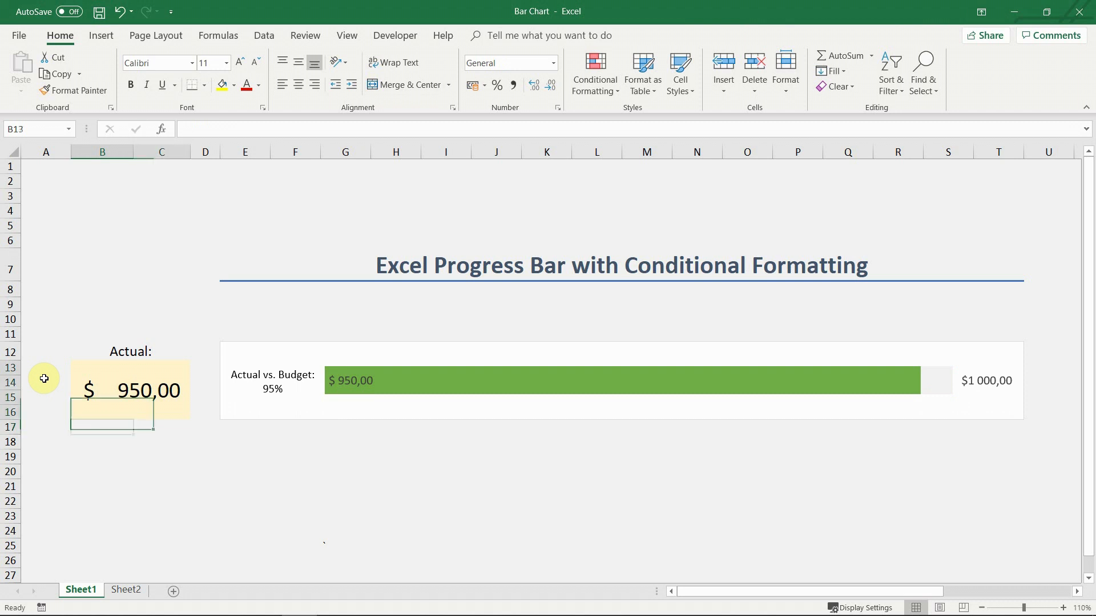
pyautogui.write('650')
pyautogui.press('Return')
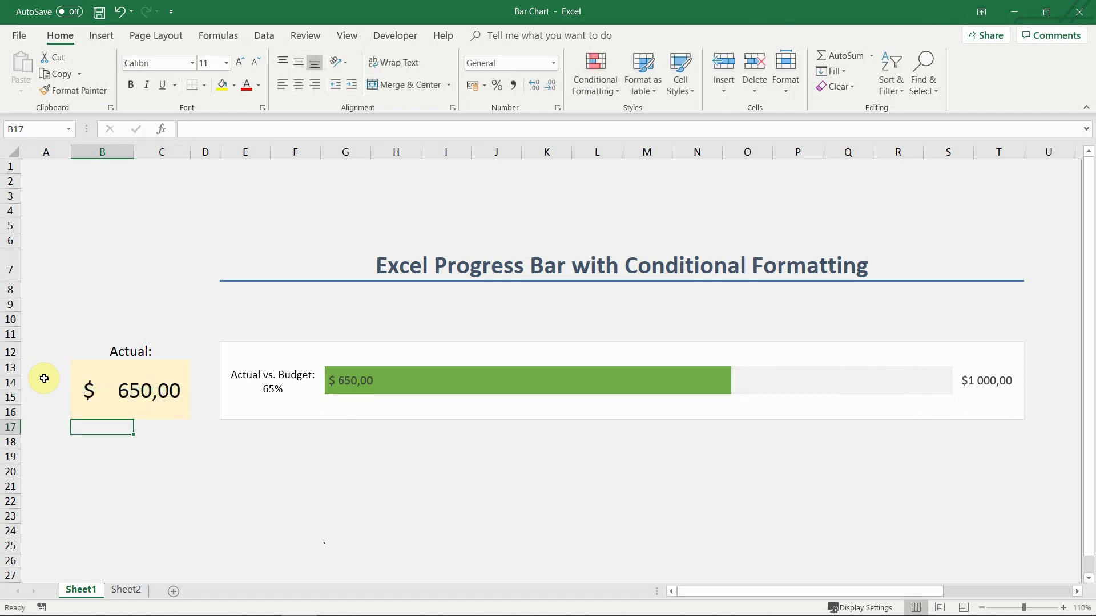
# On Sheet2, enter the label "Actual" in B3 with the value 650 in C3.
pyautogui.click(125, 589)
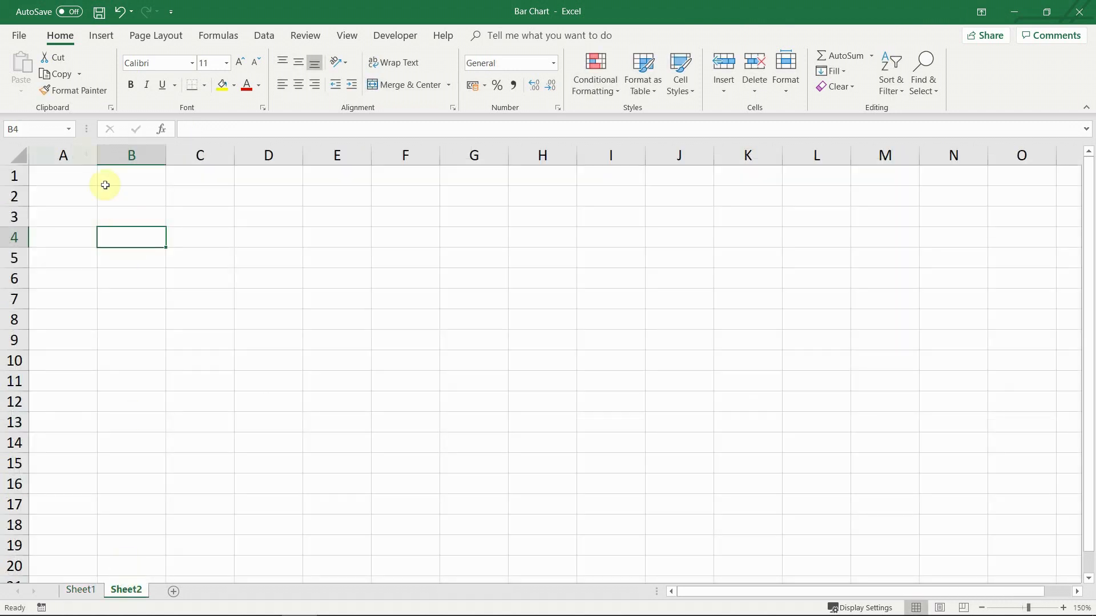
pyautogui.click(69, 177)
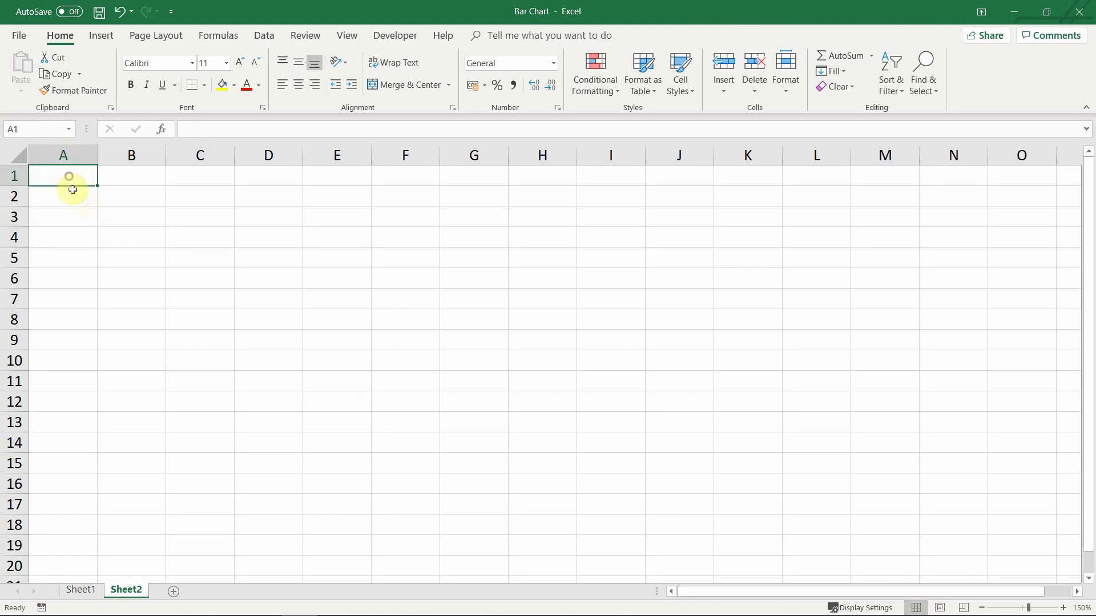
pyautogui.click(122, 218)
pyautogui.write('Actual')
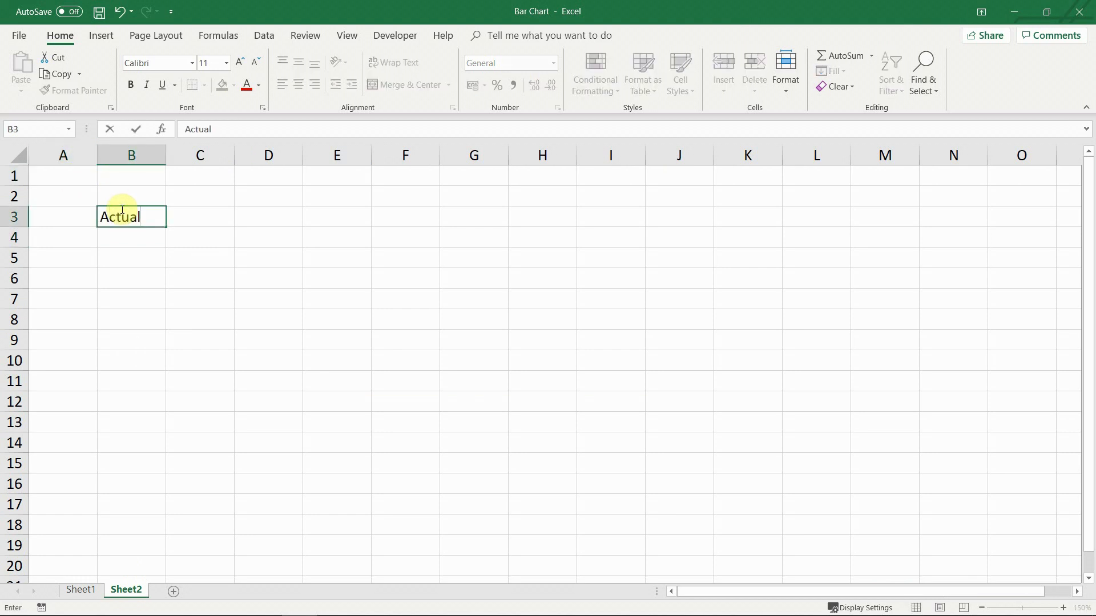
pyautogui.press('Tab')
pyautogui.write('65')
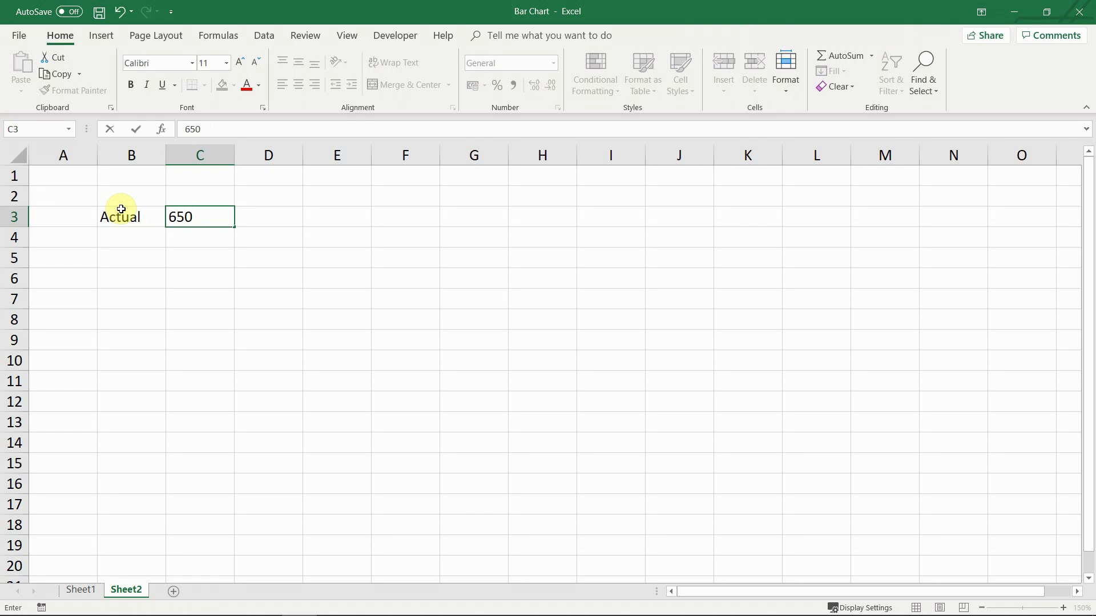
pyautogui.press('Return')
# Enter the label "Budget" in B4 with the value 1000 in C4.
pyautogui.write('Budg')
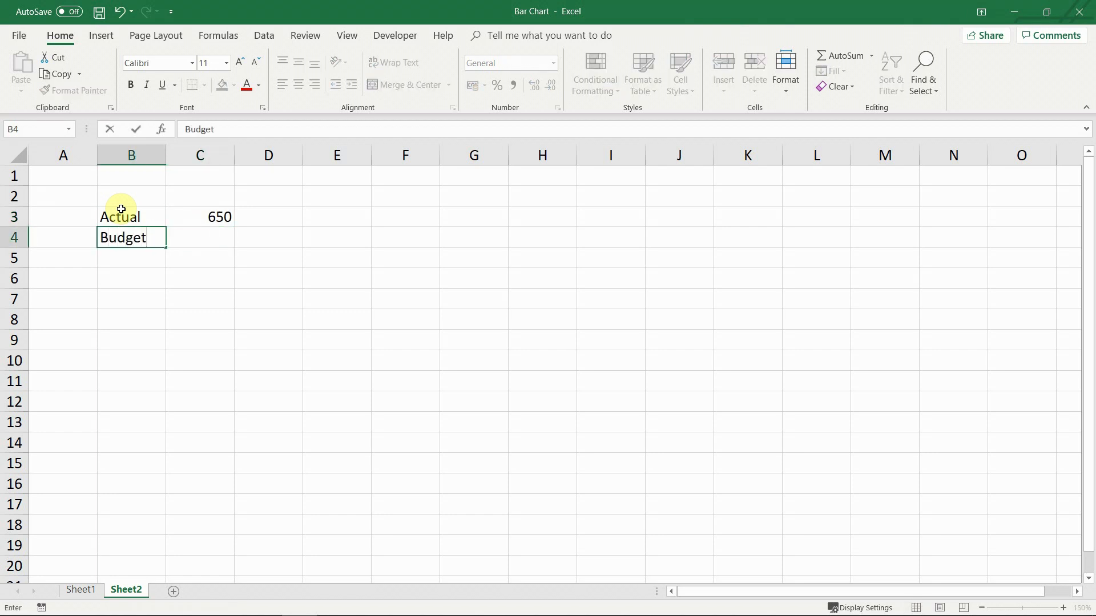
pyautogui.write('et')
pyautogui.press('Tab')
pyautogui.write('1000')
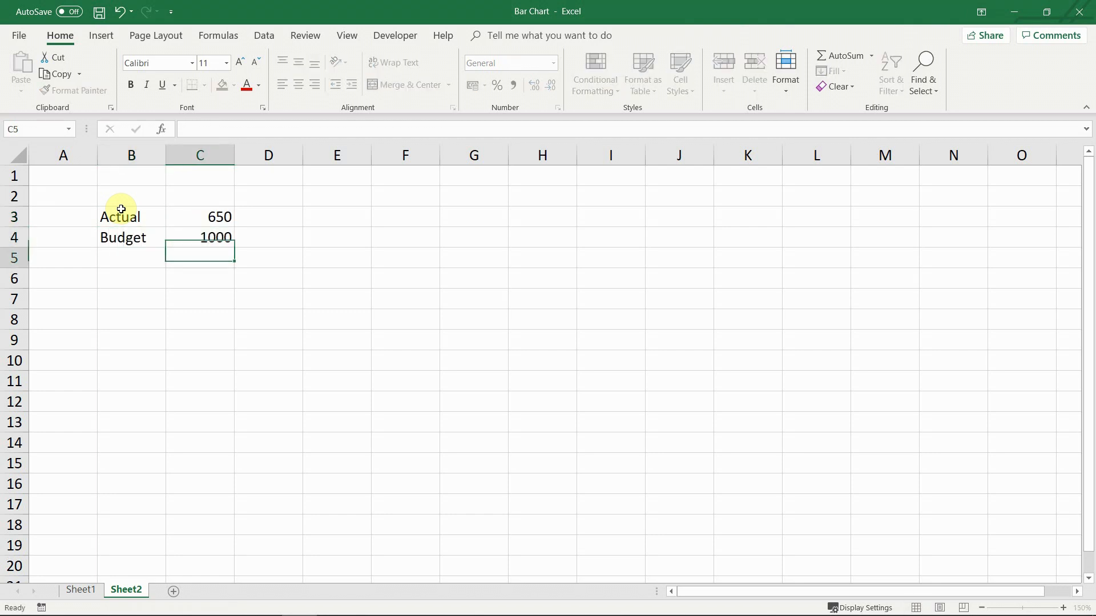
pyautogui.press('Return')
# Enter the label "In Budget" in B5 and the formula =IF(C3<=C4;C3;NA()) in C5.
pyautogui.press('Left')
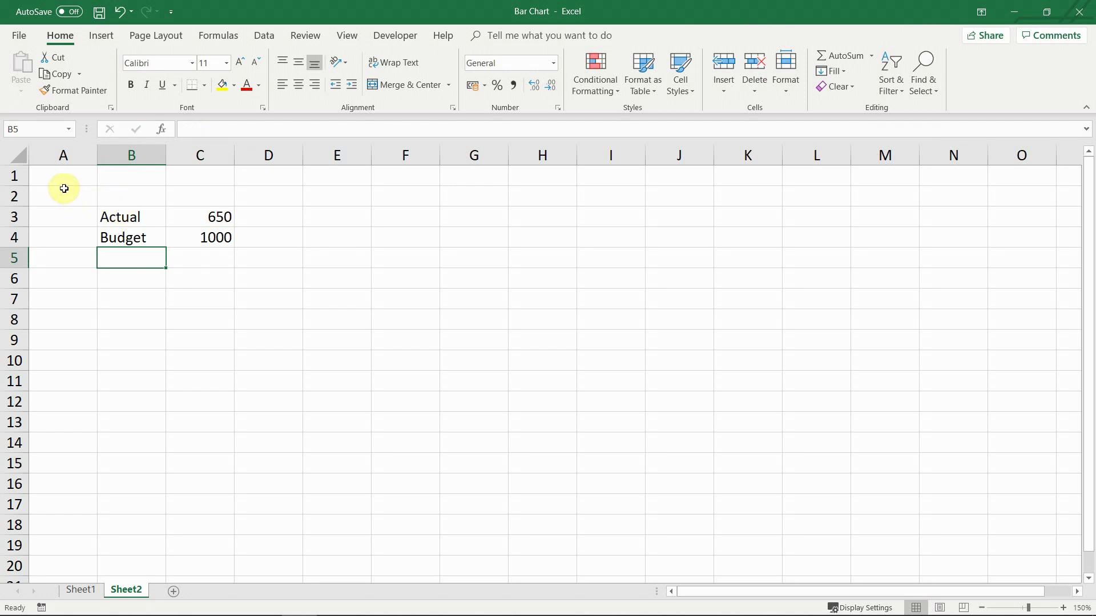
pyautogui.write('In Budget')
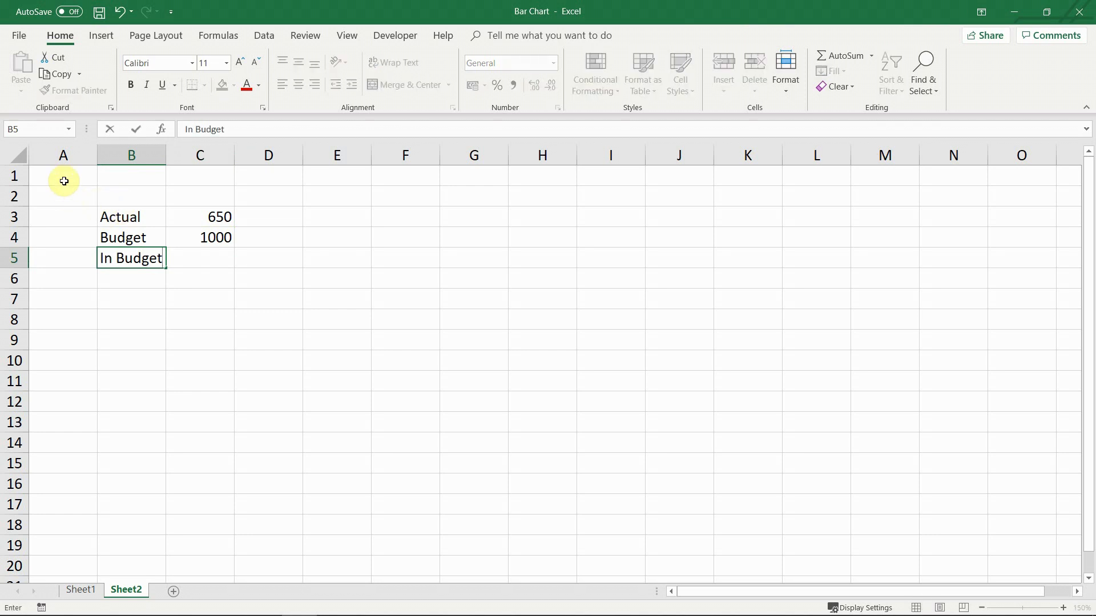
pyautogui.press('Tab')
pyautogui.write('=IF(')
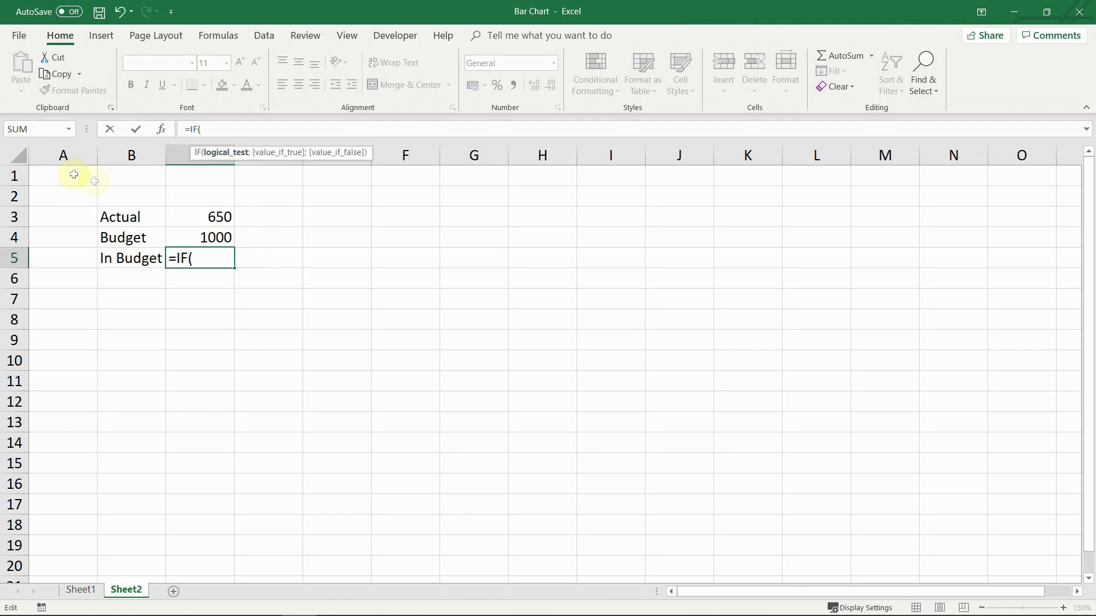
pyautogui.click(224, 214)
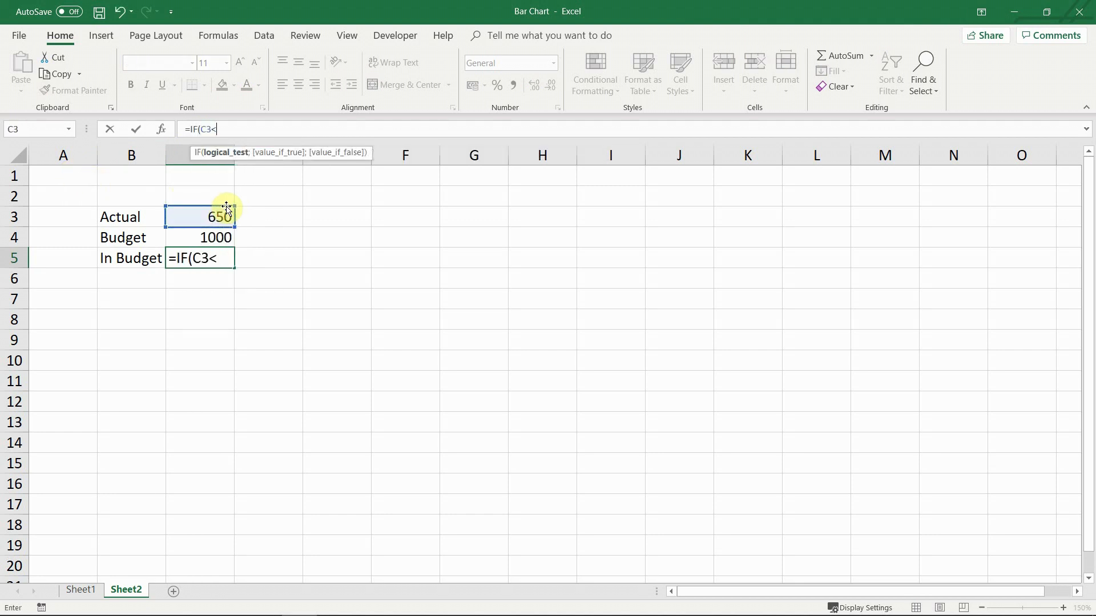
pyautogui.click(228, 239)
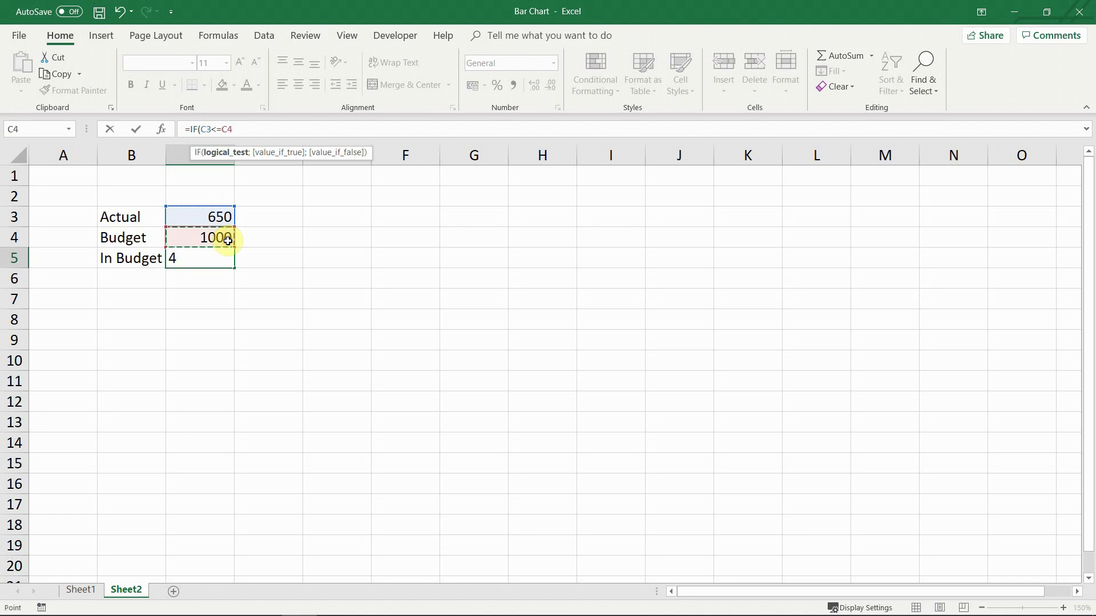
pyautogui.write(';')
pyautogui.click(206, 217)
pyautogui.write(';')
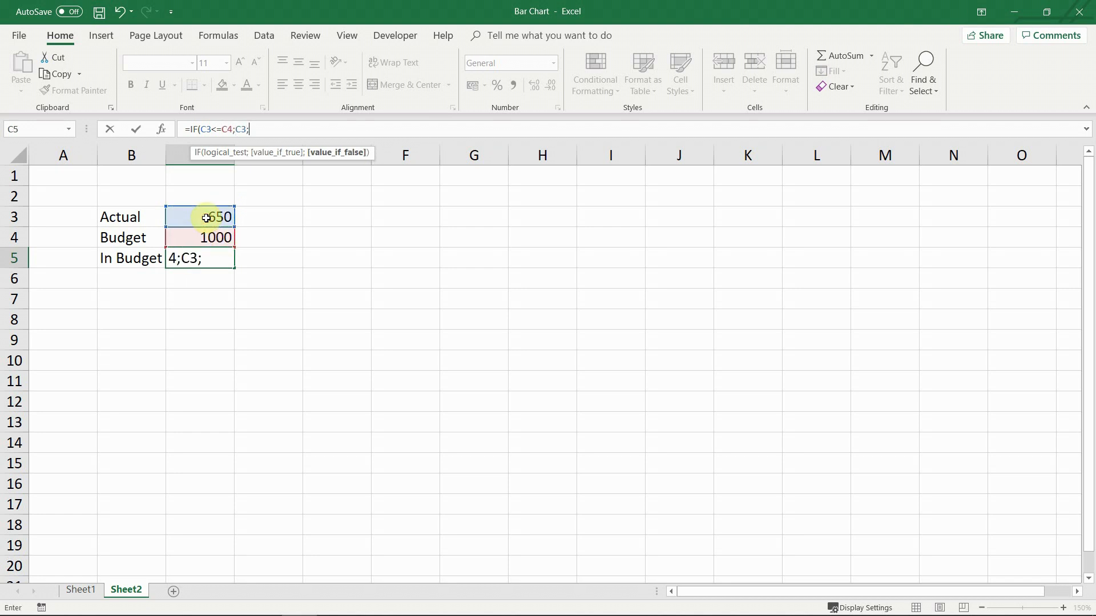
pyautogui.write('NA())')
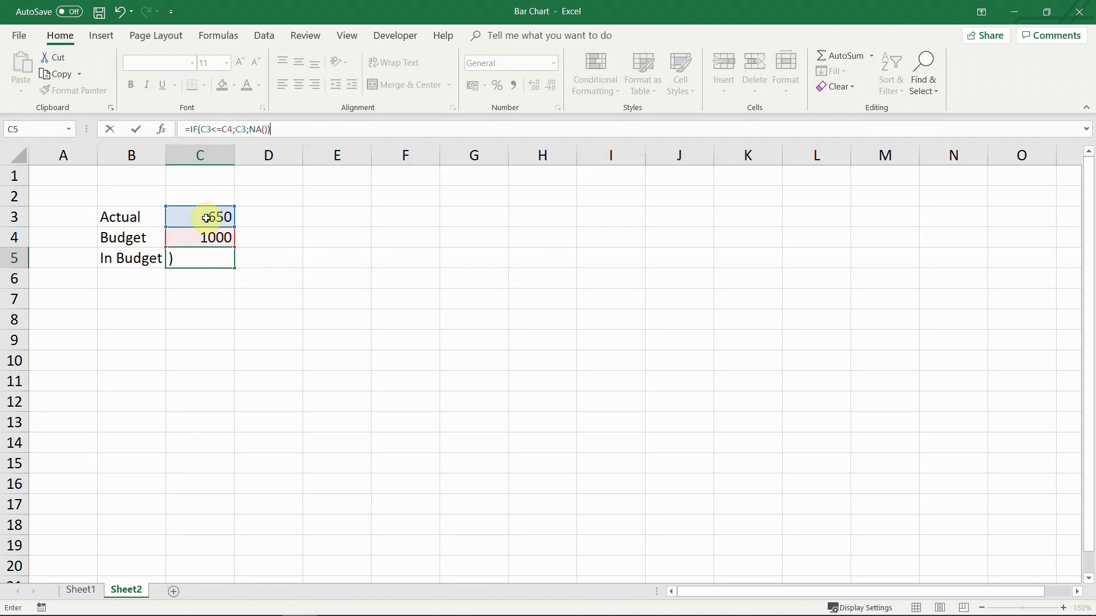
pyautogui.press('Return')
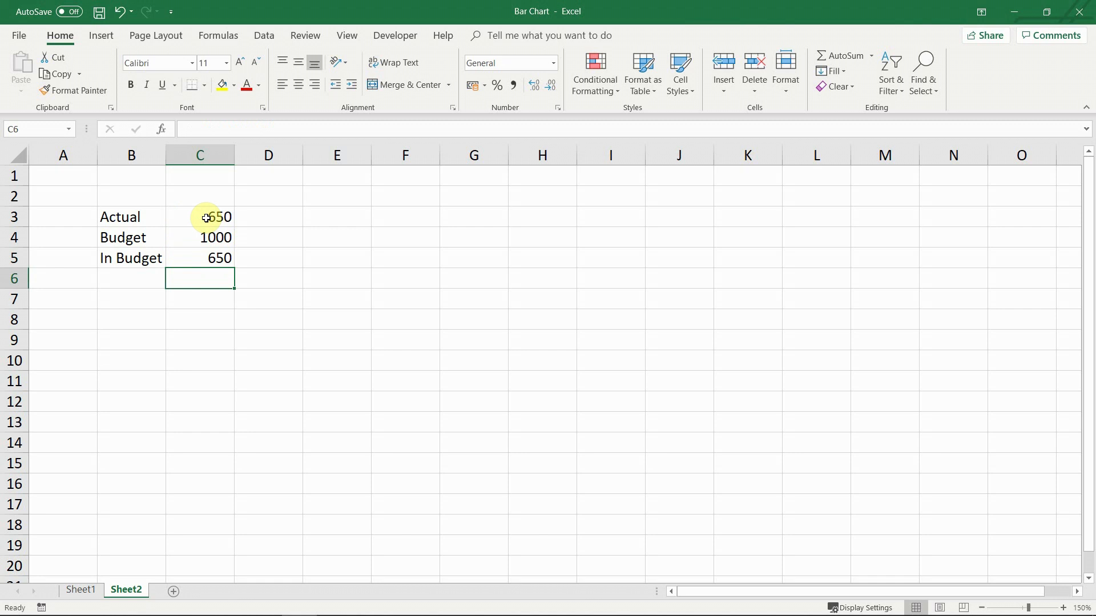
# Enter the label "Over Budget" in B6 and auto-fit the width of column B.
pyautogui.click(140, 281)
pyautogui.write('Over Budge')
pyautogui.press('Tab')
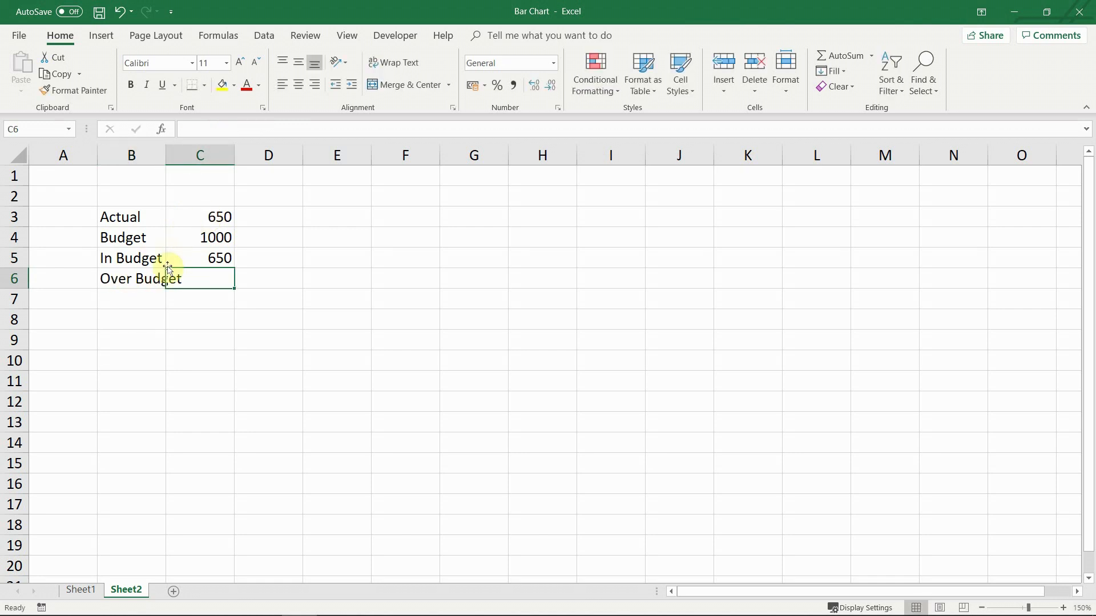
pyautogui.doubleClick(165, 155)
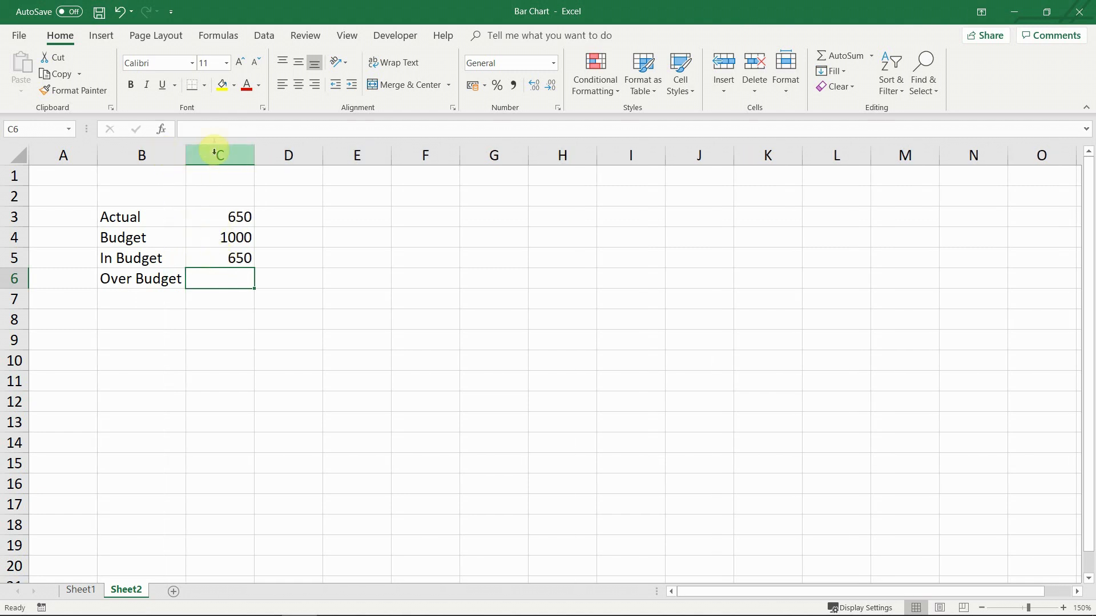
# Enter the formula =IF(C3>C4;C3;NA()) in C6 for the Over Budget row.
pyautogui.click(212, 131)
pyautogui.write('=IF(')
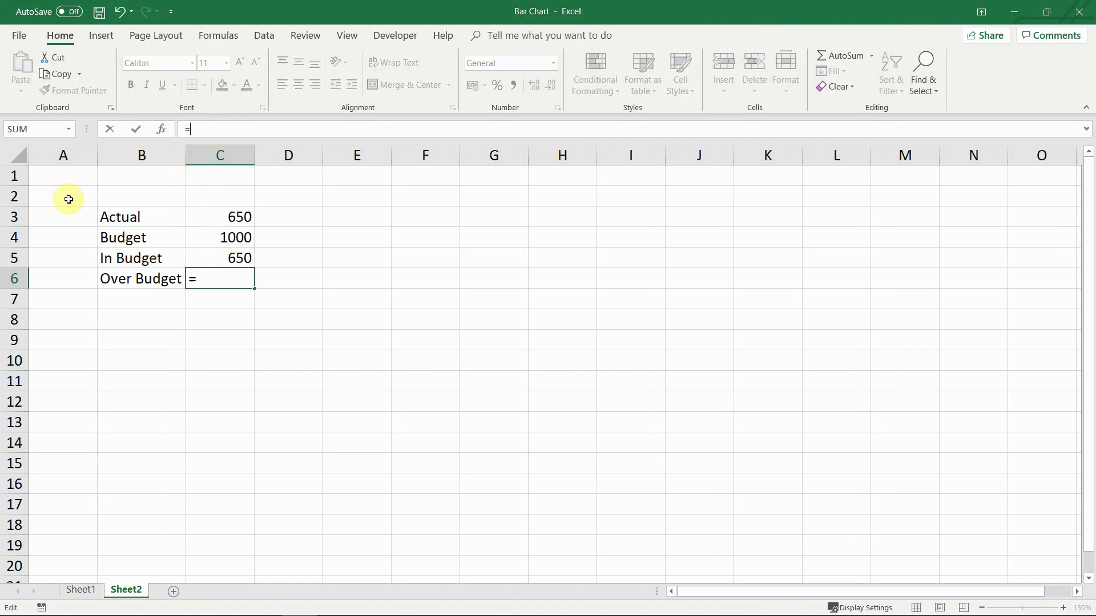
pyautogui.click(219, 214)
pyautogui.write('>')
pyautogui.click(230, 238)
pyautogui.write(';')
pyautogui.click(217, 215)
pyautogui.write(';NA())')
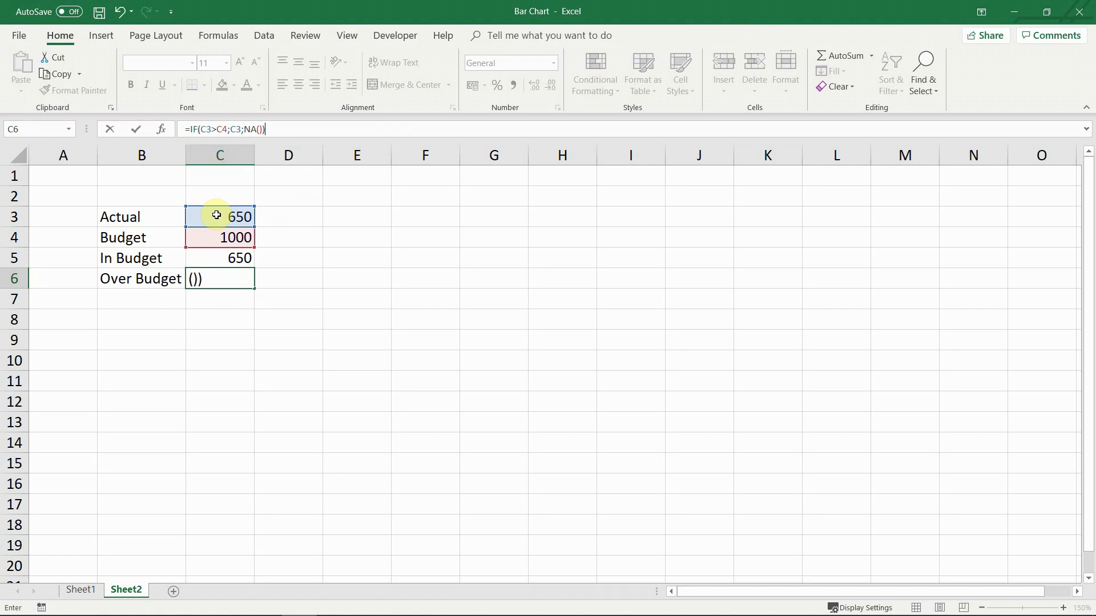
pyautogui.press('Return')
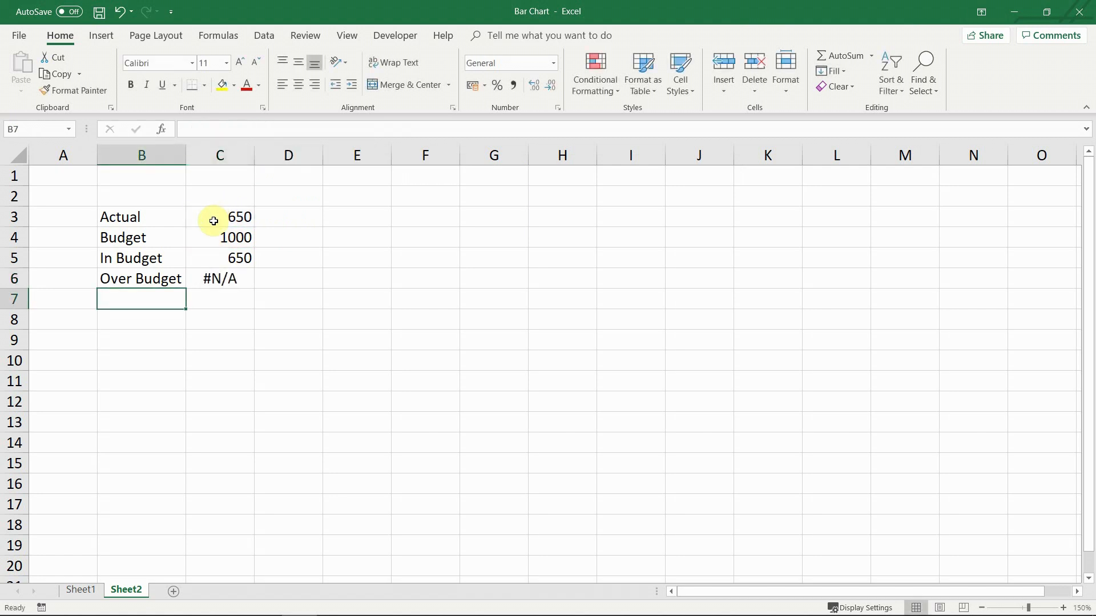
pyautogui.click(82, 175)
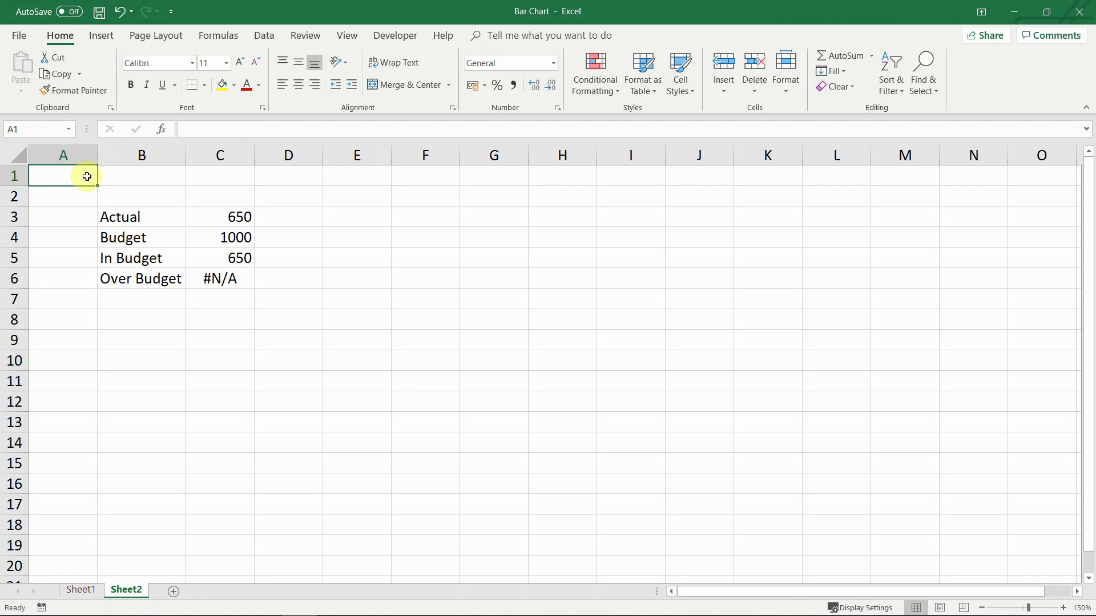
# Insert a 2-D clustered bar chart from the values in C4:C6.
pyautogui.moveTo(234, 240); pyautogui.dragTo(230, 274)
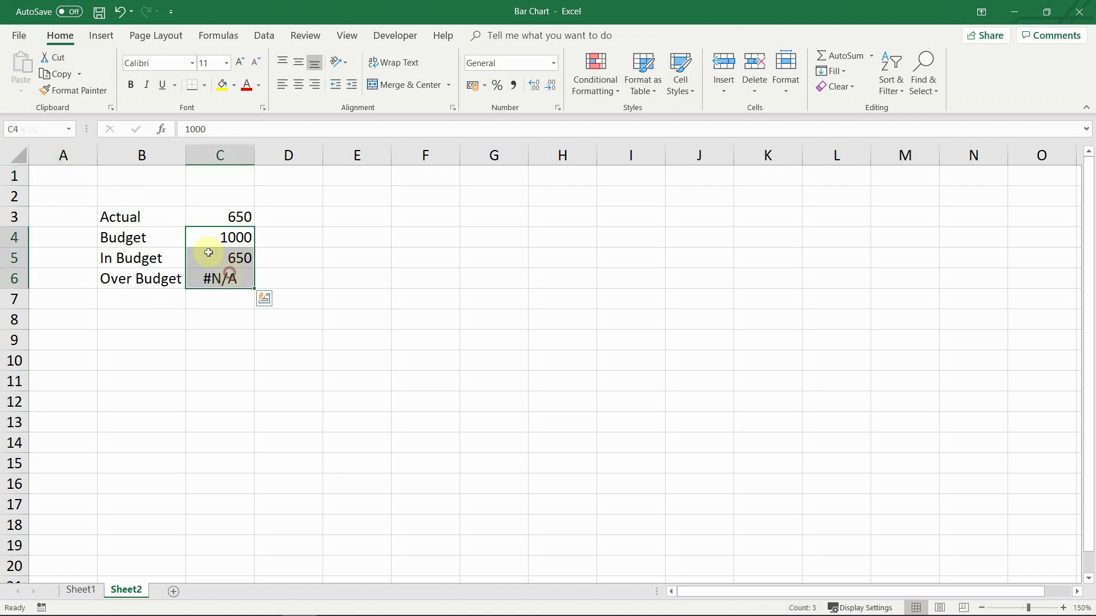
pyautogui.click(101, 35)
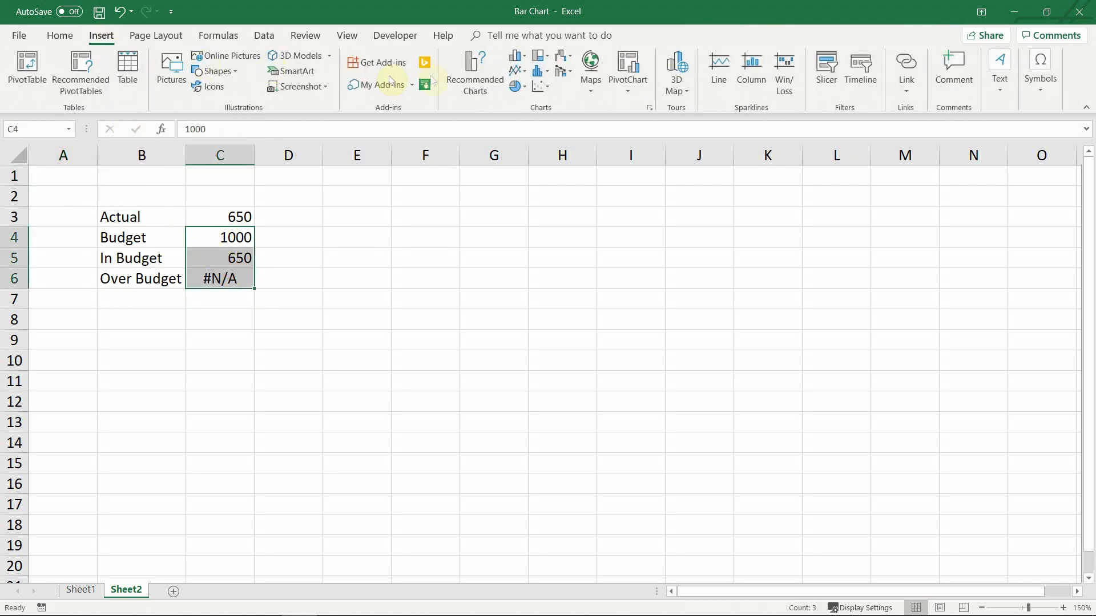
pyautogui.click(524, 60)
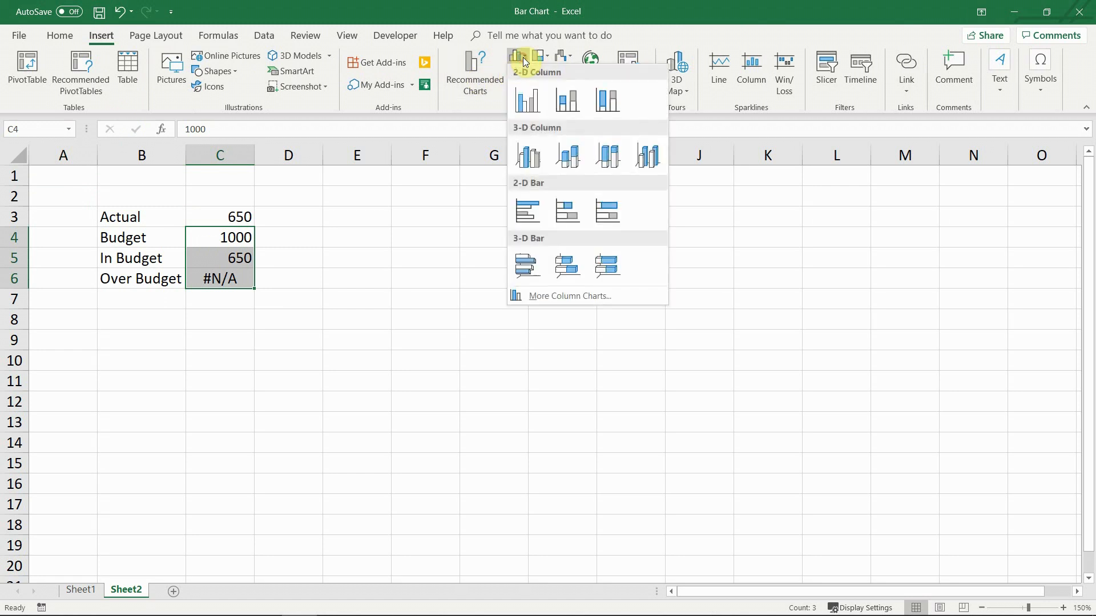
pyautogui.click(534, 215)
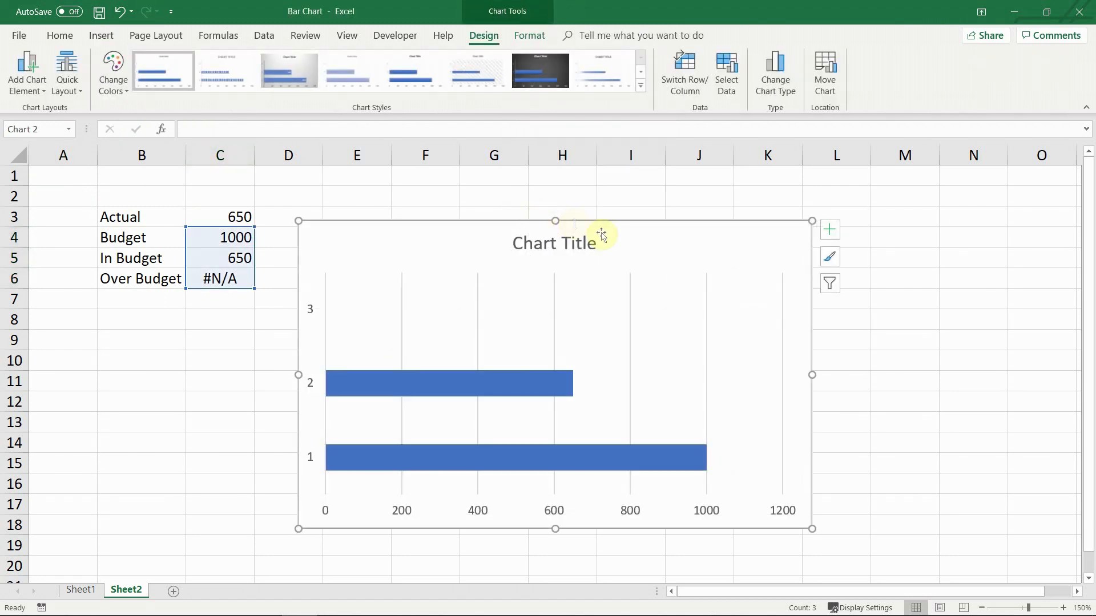
# Change the chart type to the clustered bar variant that plots each value as its own series.
pyautogui.click(771, 63)
pyautogui.moveTo(669, 261)
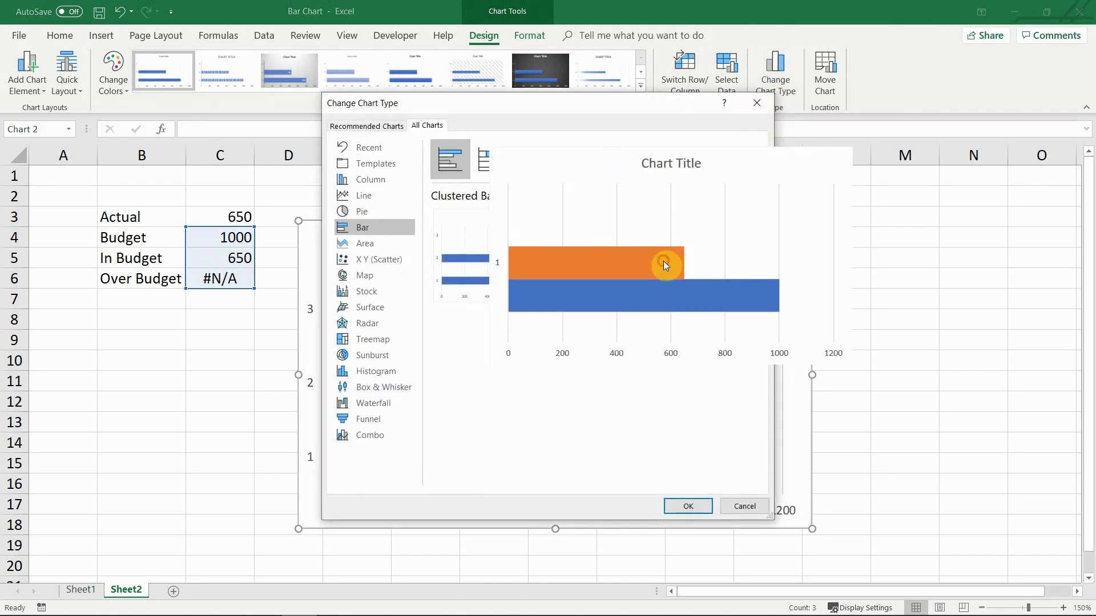
pyautogui.click(691, 503)
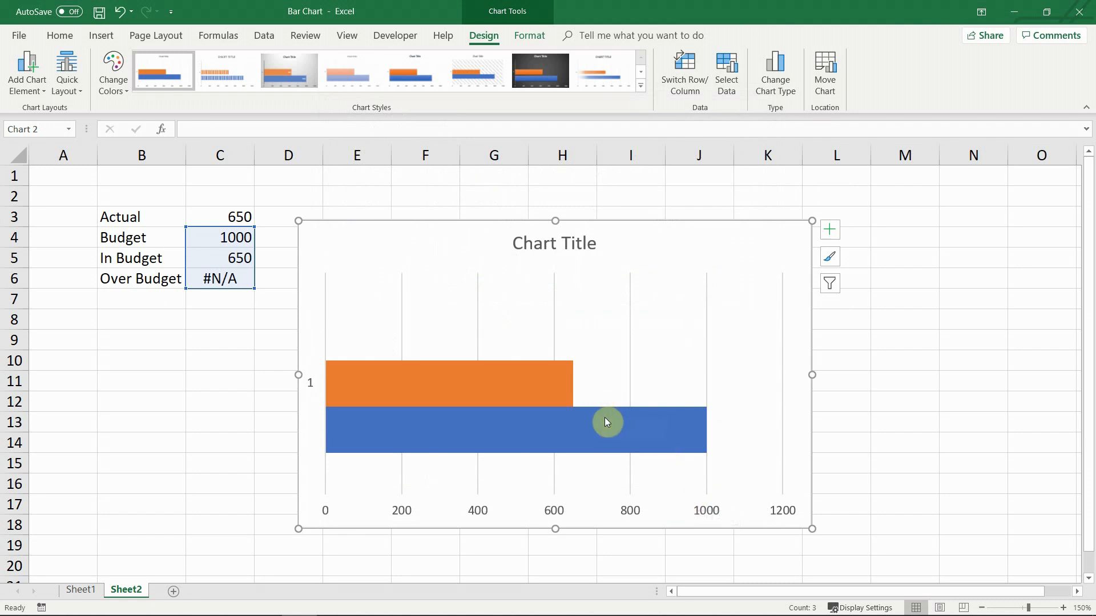
# Set the bars' series overlap to 100% and shift the chart slightly on the sheet.
pyautogui.doubleClick(606, 421)
pyautogui.click(262, 422)
pyautogui.click(433, 437)
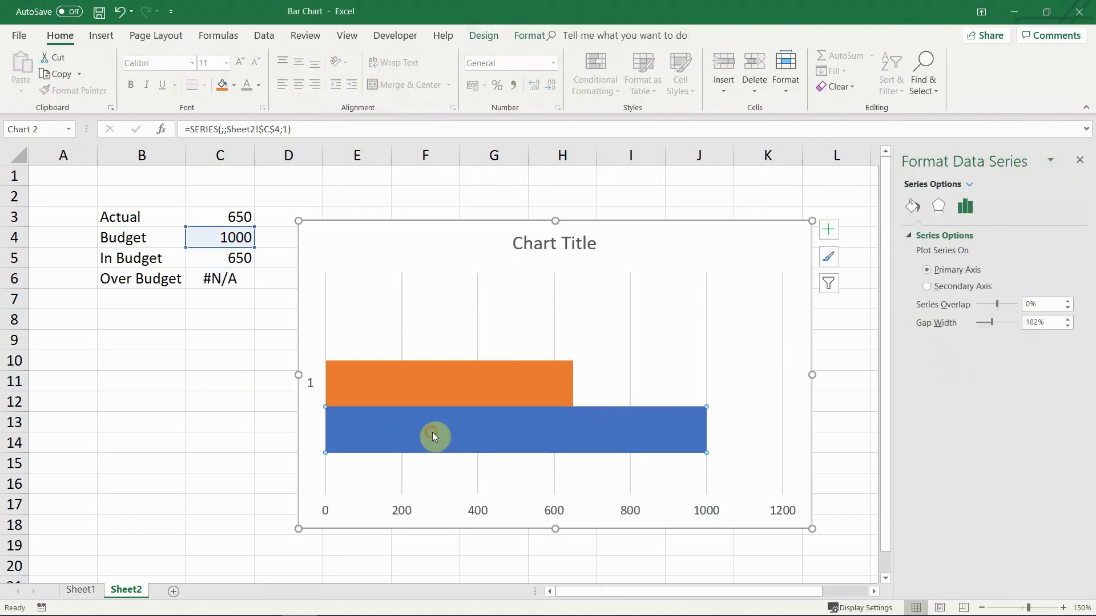
pyautogui.moveTo(999, 308); pyautogui.dragTo(1030, 308)
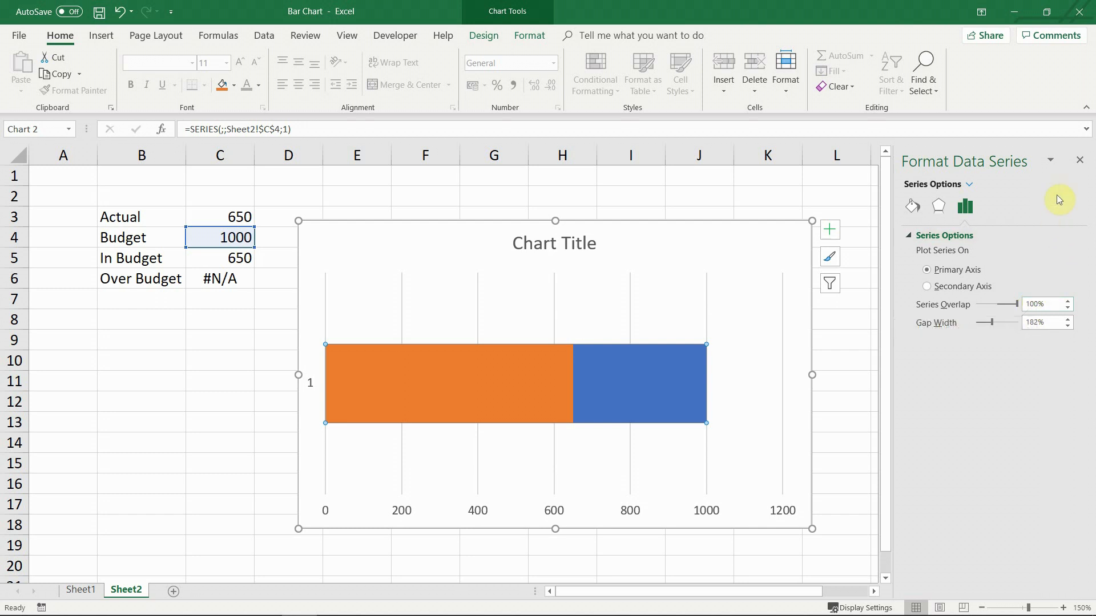
pyautogui.click(1080, 164)
pyautogui.moveTo(699, 251); pyautogui.dragTo(723, 237)
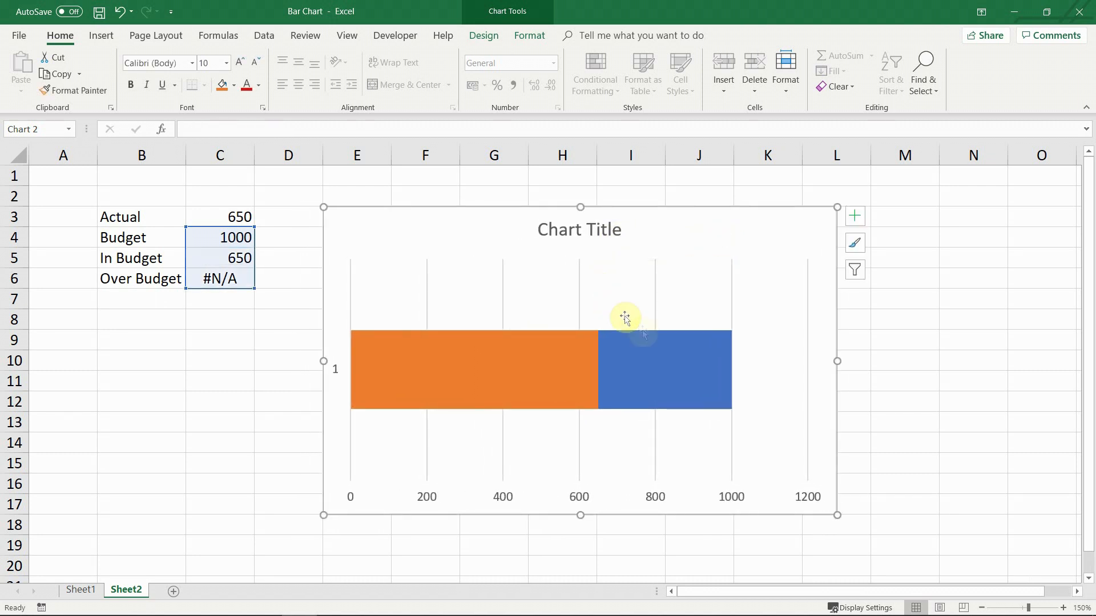
# Fill the blue Budget bar with the light grey theme colour.
pyautogui.click(656, 356)
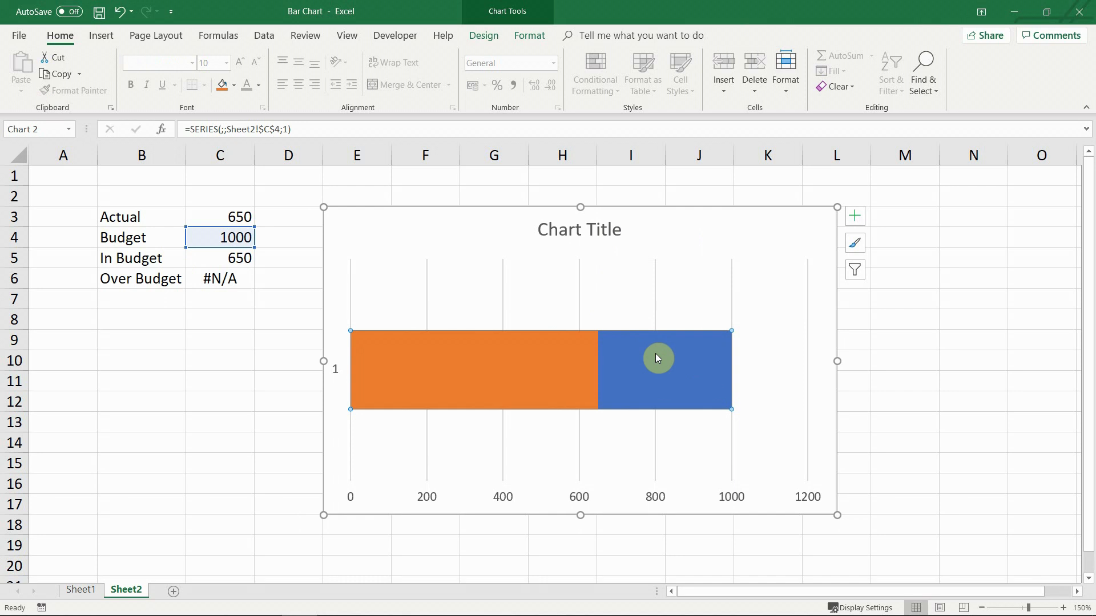
pyautogui.doubleClick(656, 358)
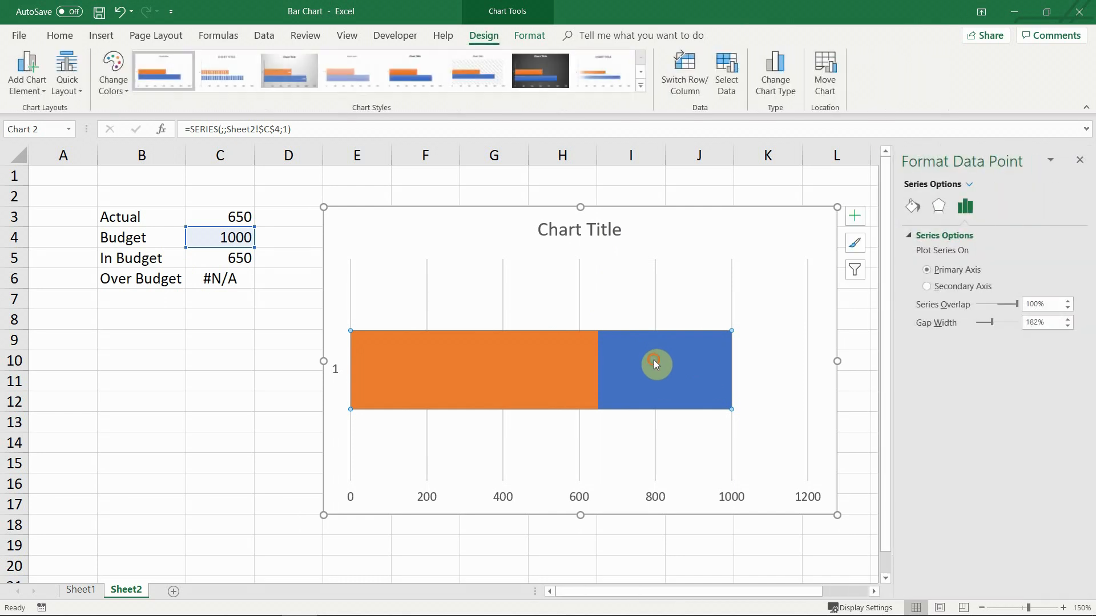
pyautogui.click(913, 208)
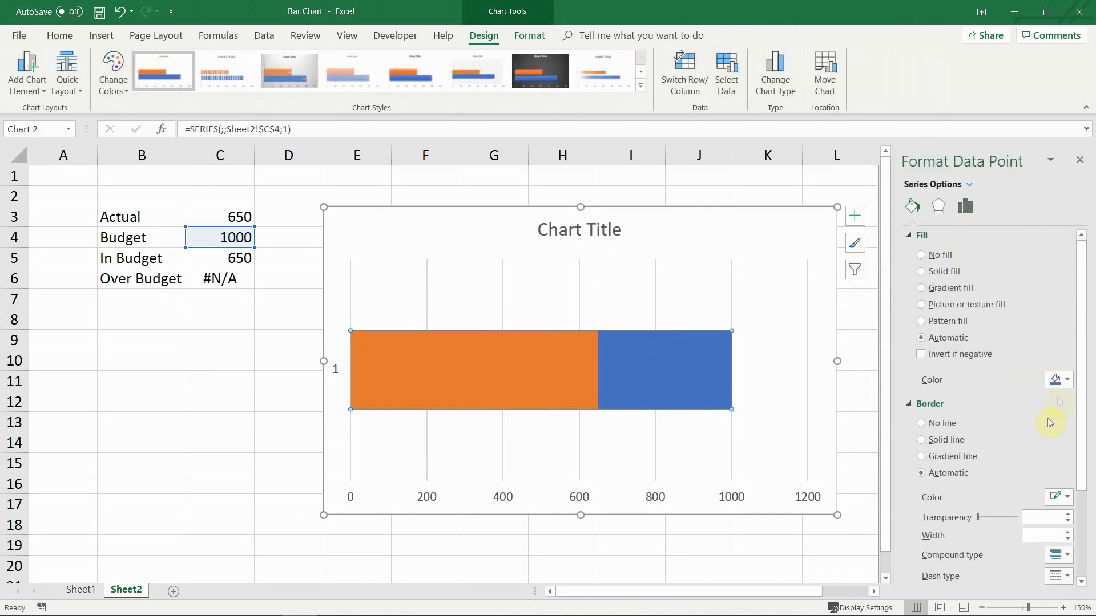
pyautogui.click(1056, 379)
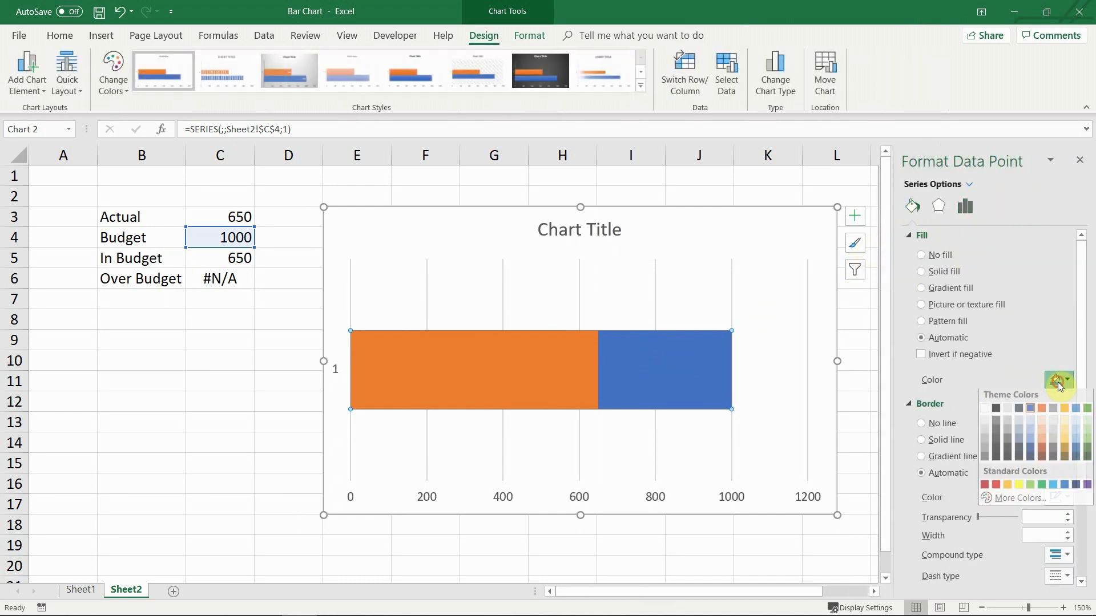
pyautogui.click(984, 423)
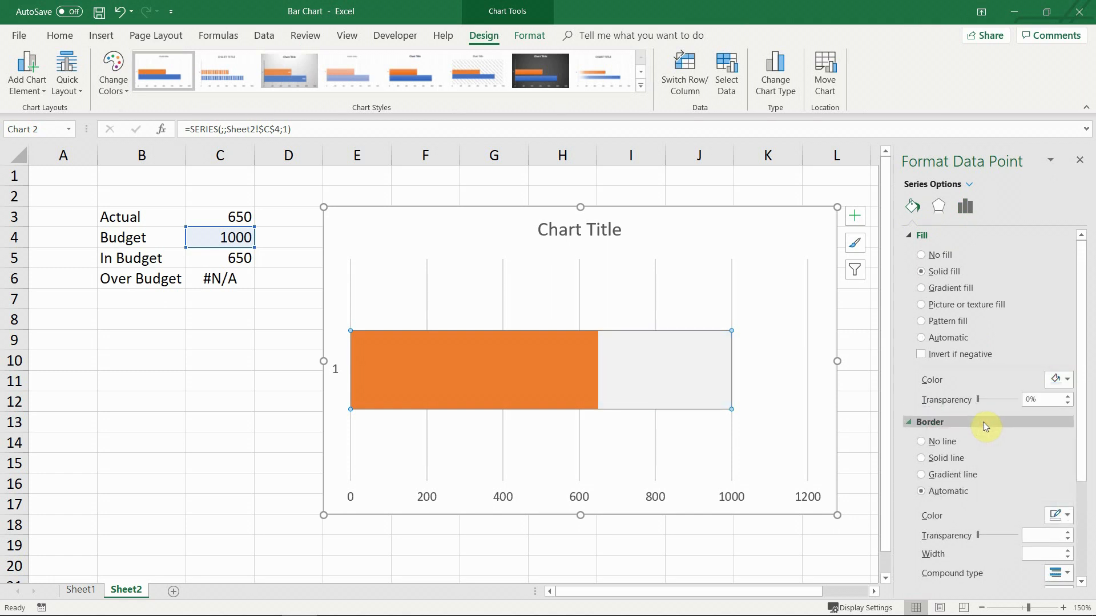
# Fill the orange In Budget bar with the green theme colour.
pyautogui.click(567, 366)
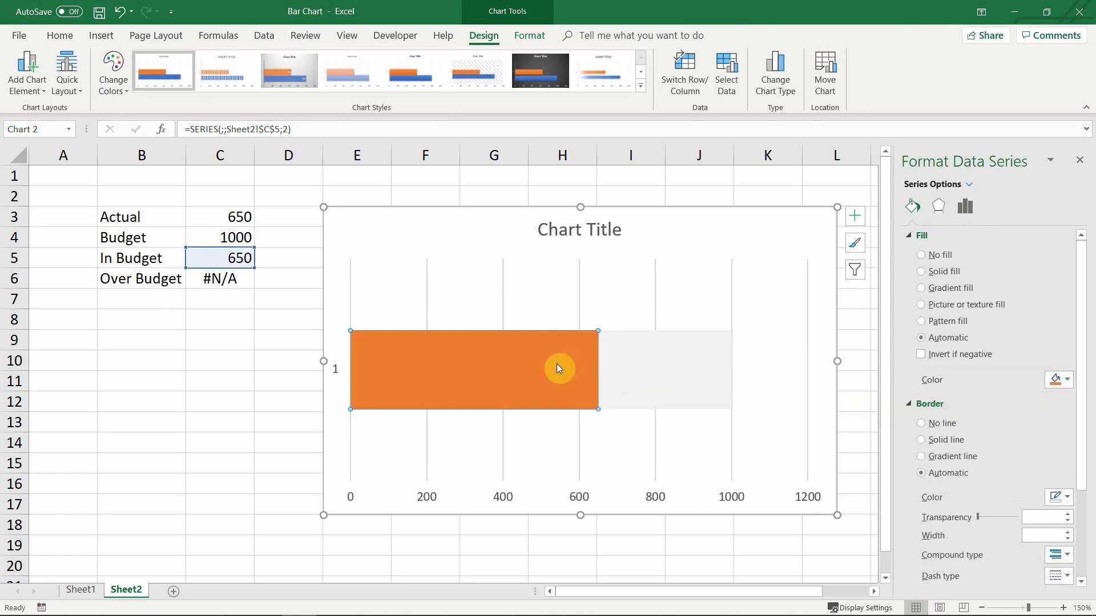
pyautogui.click(1060, 380)
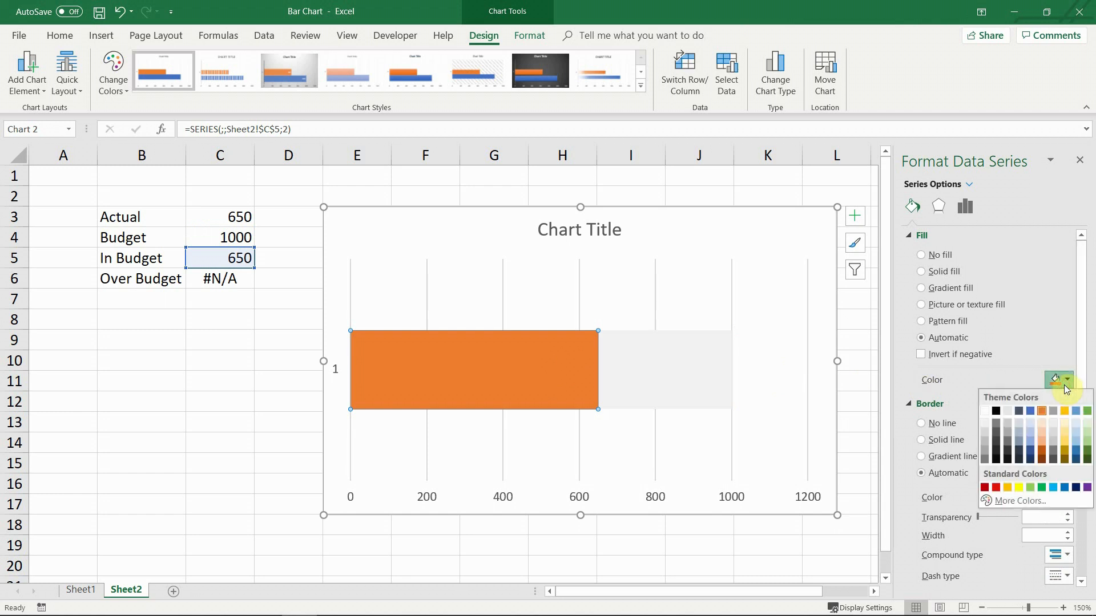
pyautogui.click(1088, 411)
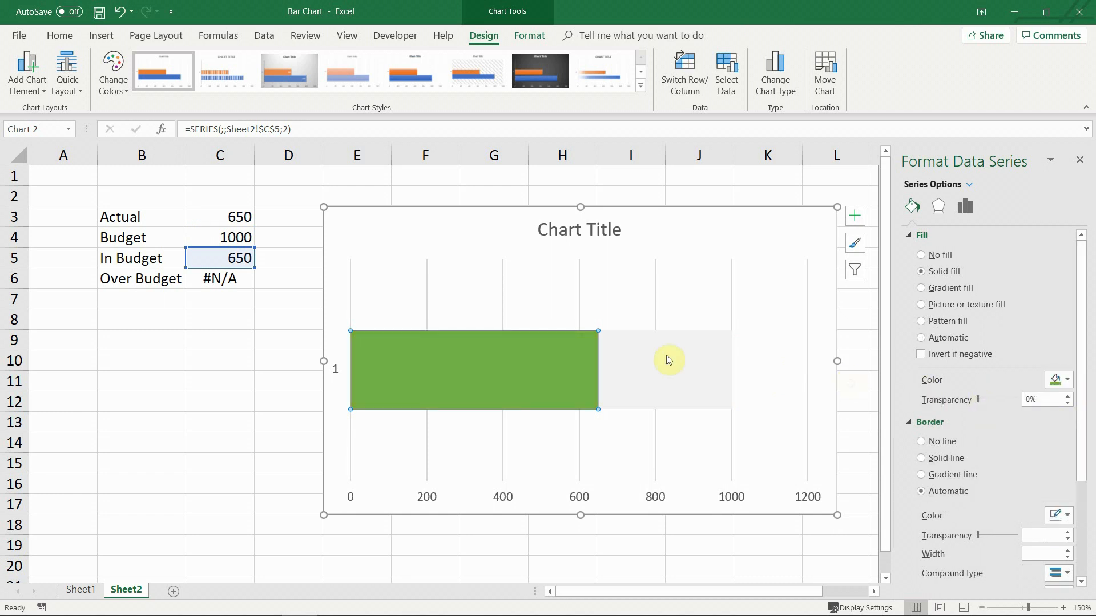
pyautogui.click(232, 341)
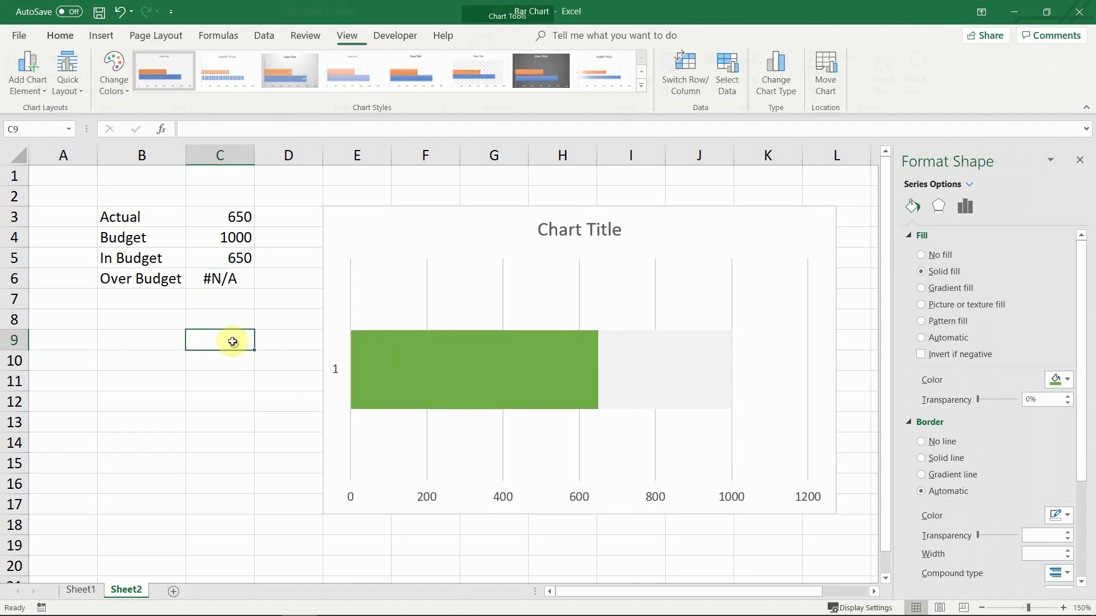
# Set the Actual value in C3 to 1100.
pyautogui.click(240, 221)
pyautogui.write('1100')
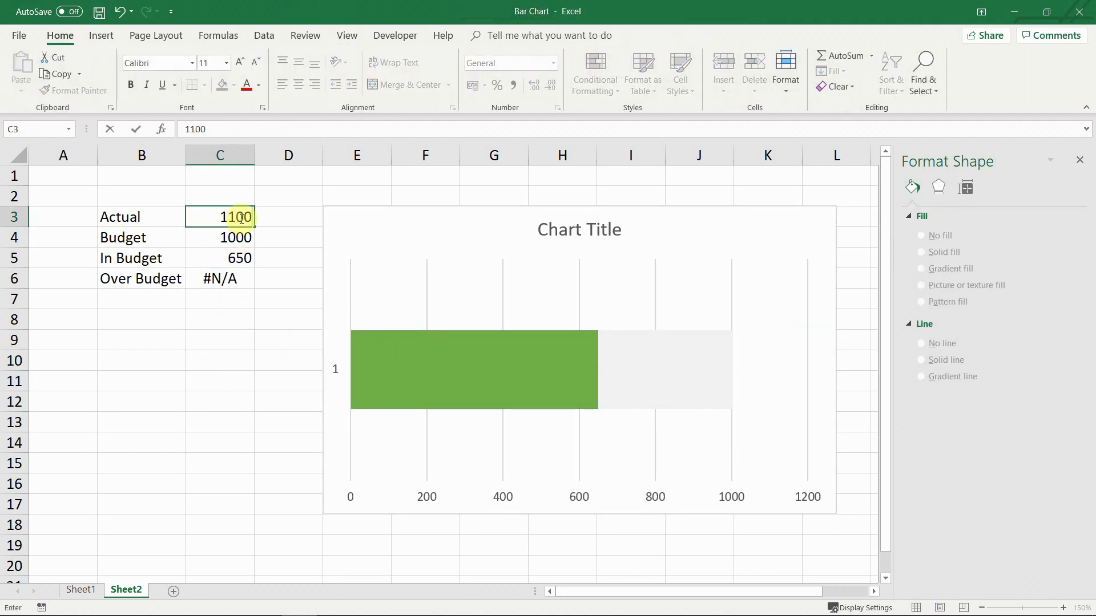
pyautogui.press('Return')
# Fill the Over Budget bar with the standard dark red colour and close the formatting pane.
pyautogui.click(495, 382)
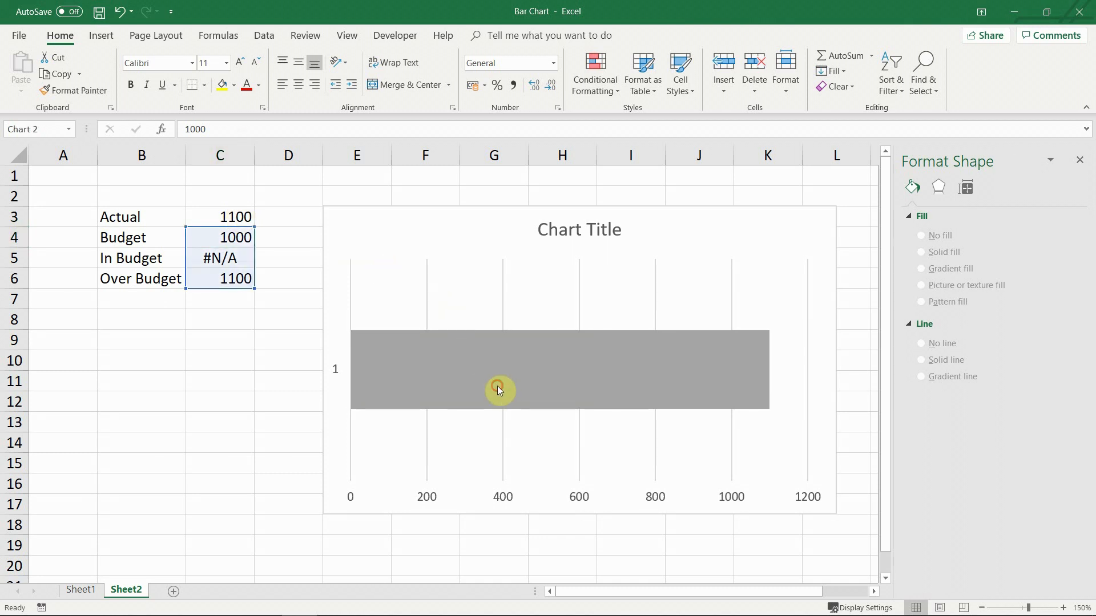
pyautogui.click(633, 372)
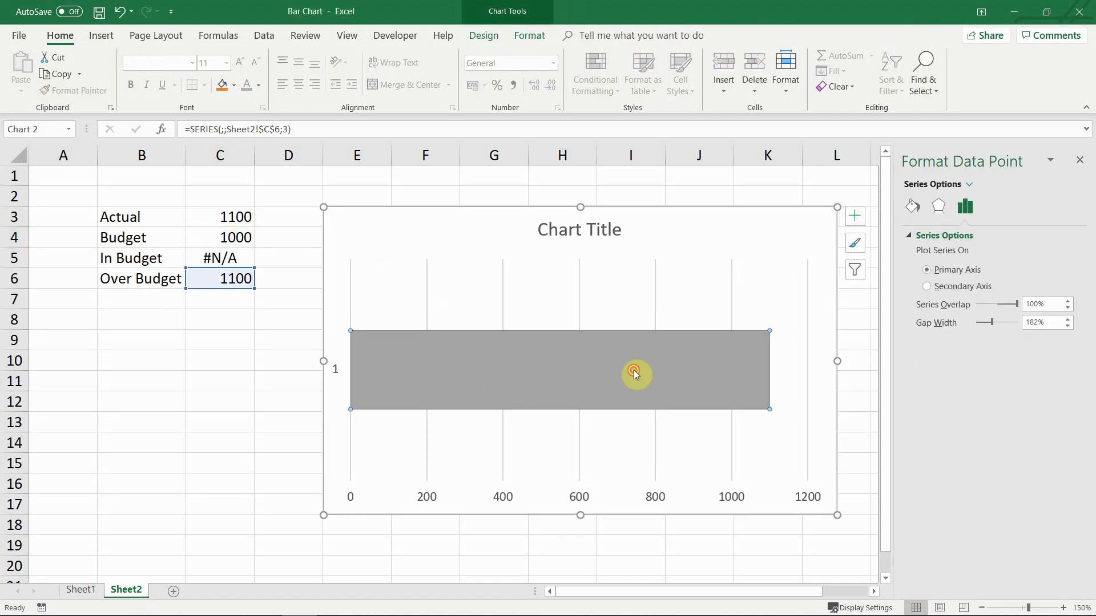
pyautogui.click(911, 206)
pyautogui.click(1056, 379)
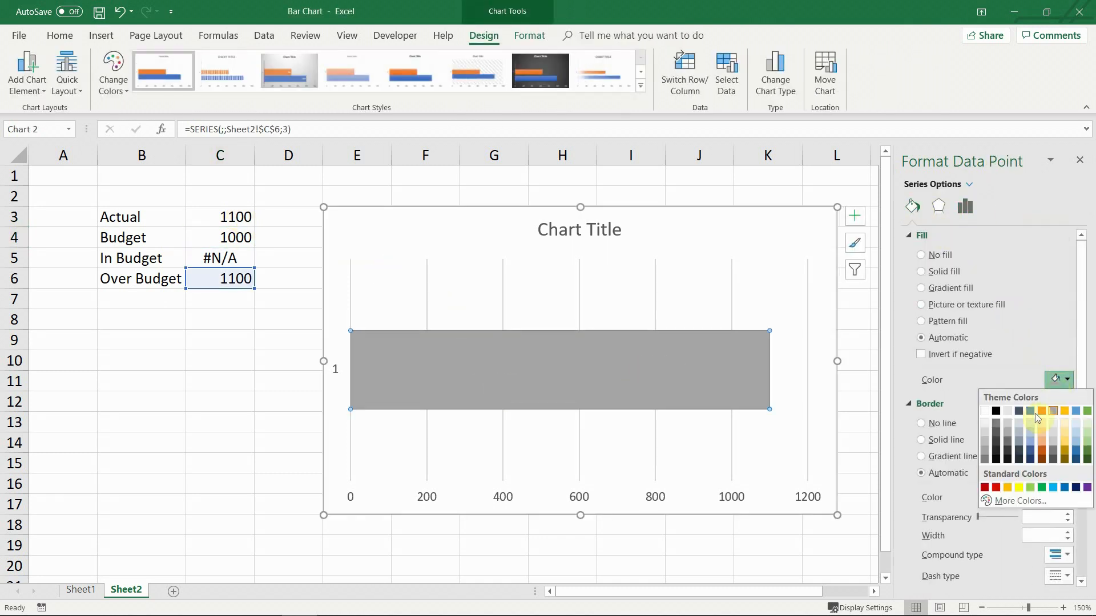
pyautogui.click(983, 489)
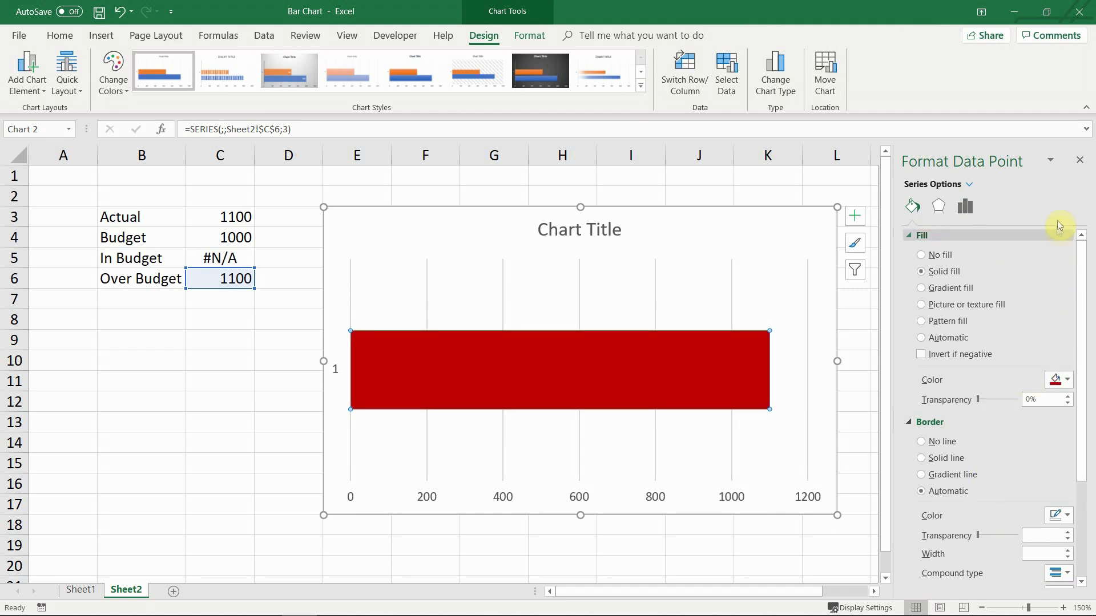
pyautogui.click(1081, 158)
# Delete the chart's title, gridlines, horizontal axis and vertical axis so that only the bar remains.
pyautogui.click(605, 231)
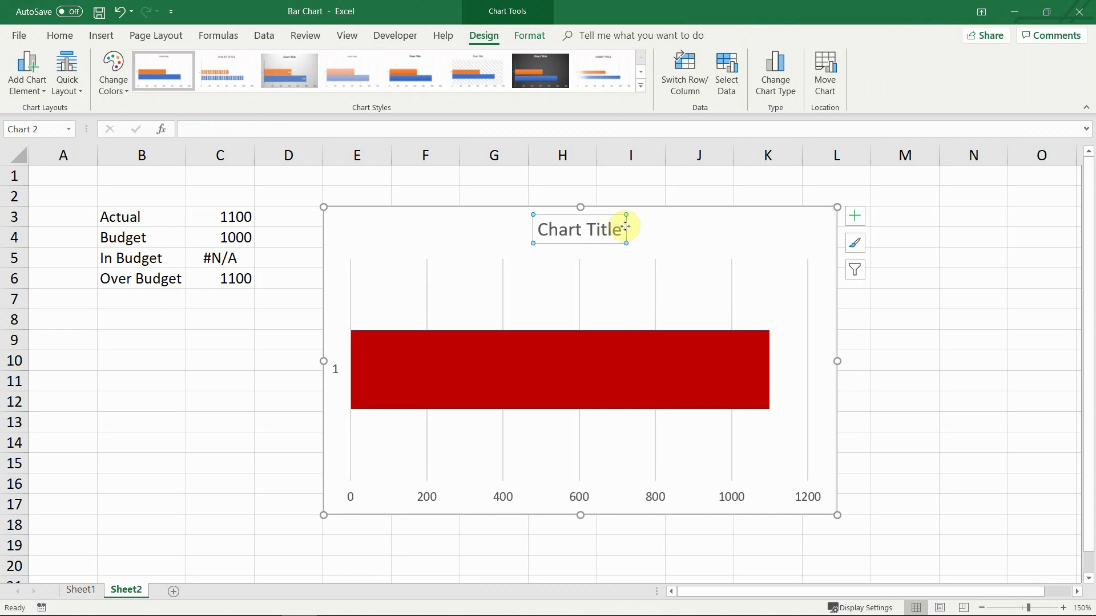
pyautogui.press('Delete')
pyautogui.click(580, 269)
pyautogui.press('Delete')
pyautogui.click(586, 496)
pyautogui.press('Delete')
pyautogui.click(350, 430)
pyautogui.press('Delete')
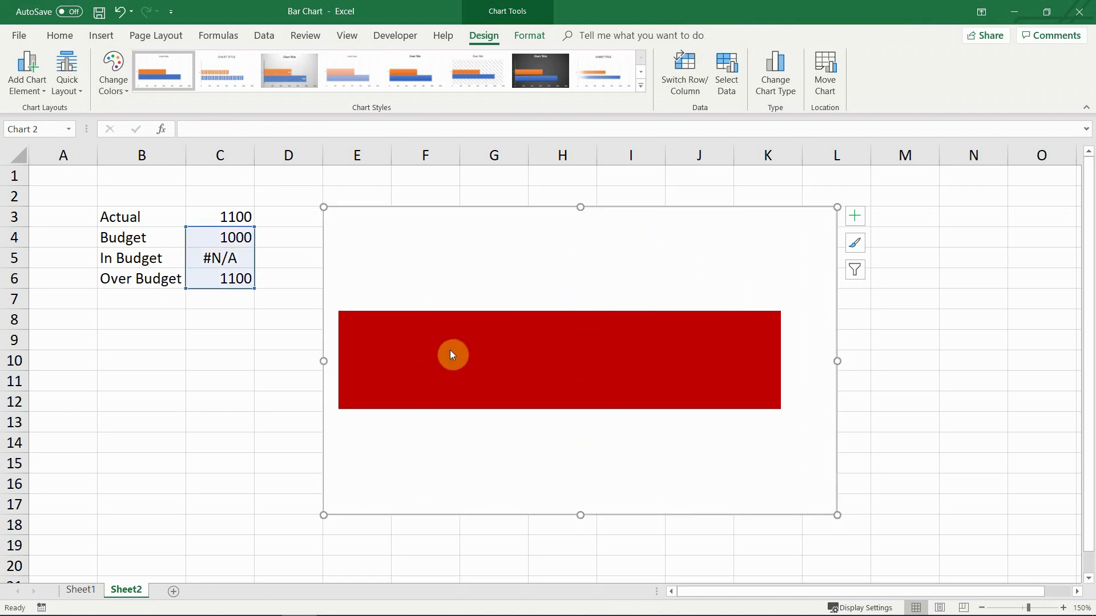
# Add a data label to the red Over Budget bar.
pyautogui.click(451, 356)
pyautogui.click(854, 216)
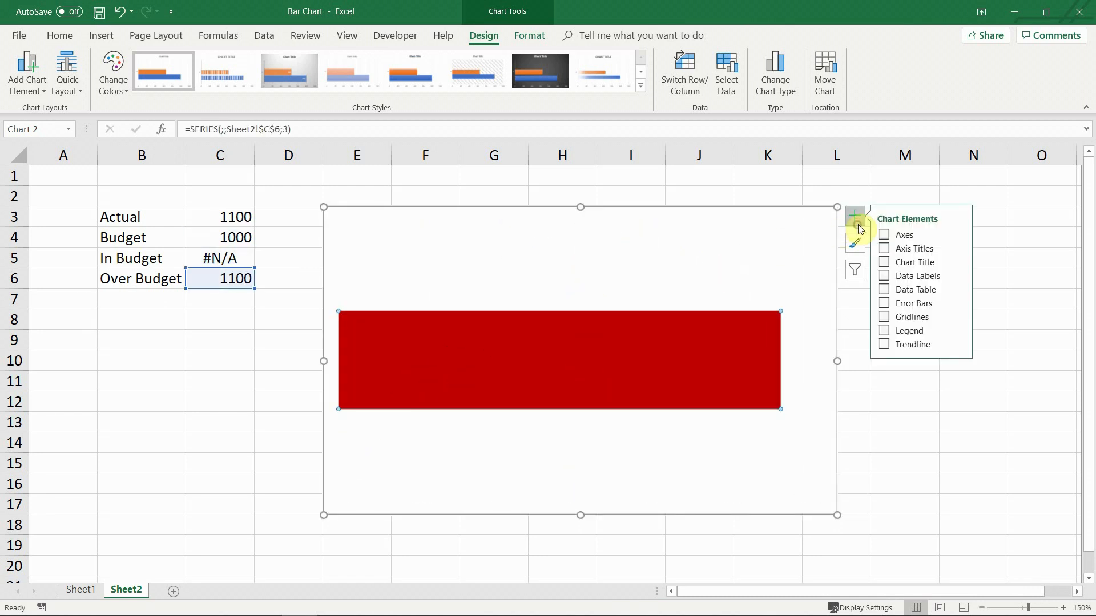
pyautogui.click(887, 276)
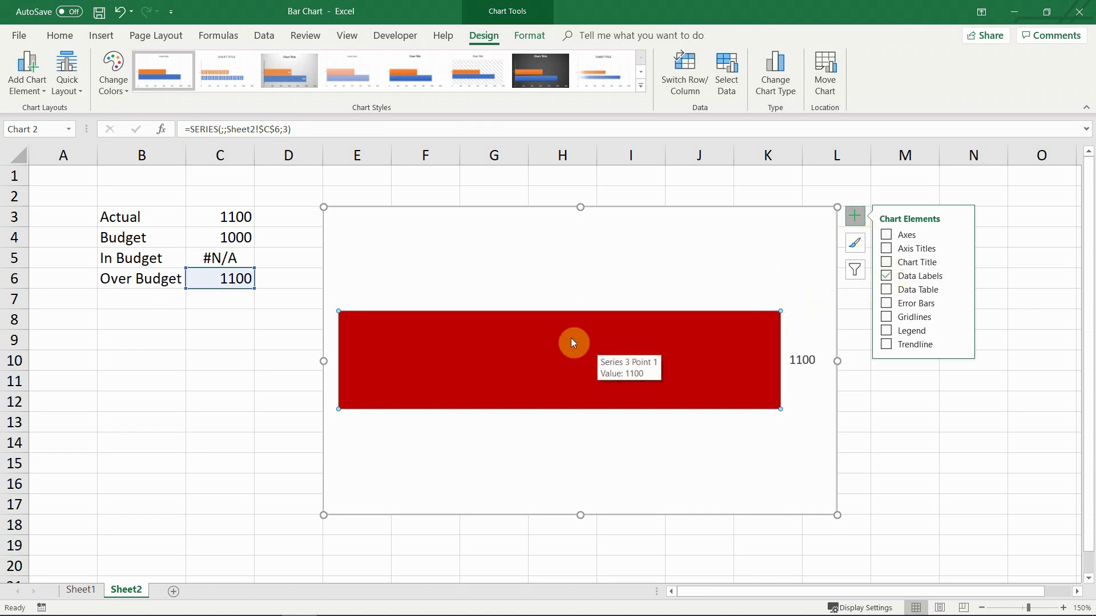
# Set the Actual value in C3 to 500.
pyautogui.click(253, 216)
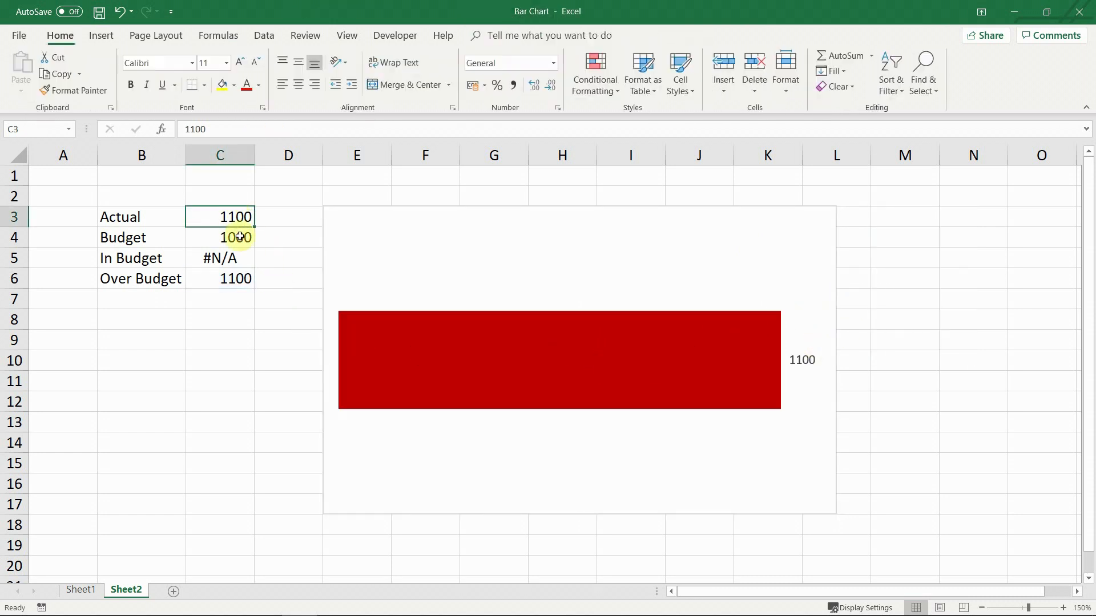
pyautogui.write('500')
pyautogui.press('Return')
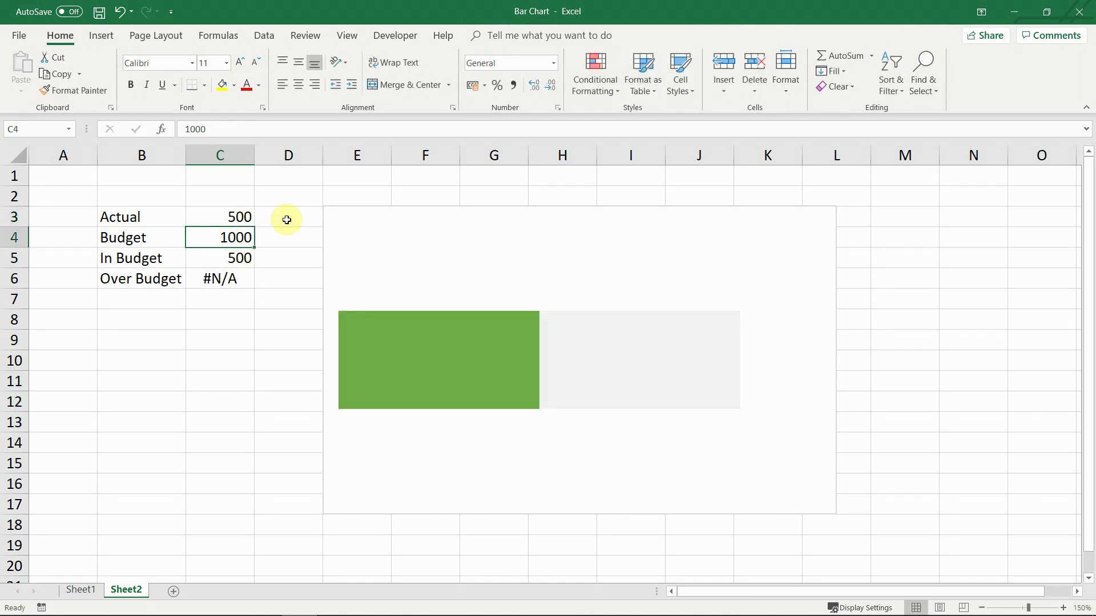
# Add data labels to the green In Budget bar and the light grey Budget bar.
pyautogui.click(474, 354)
pyautogui.click(854, 215)
pyautogui.click(887, 277)
pyautogui.click(726, 357)
pyautogui.click(887, 276)
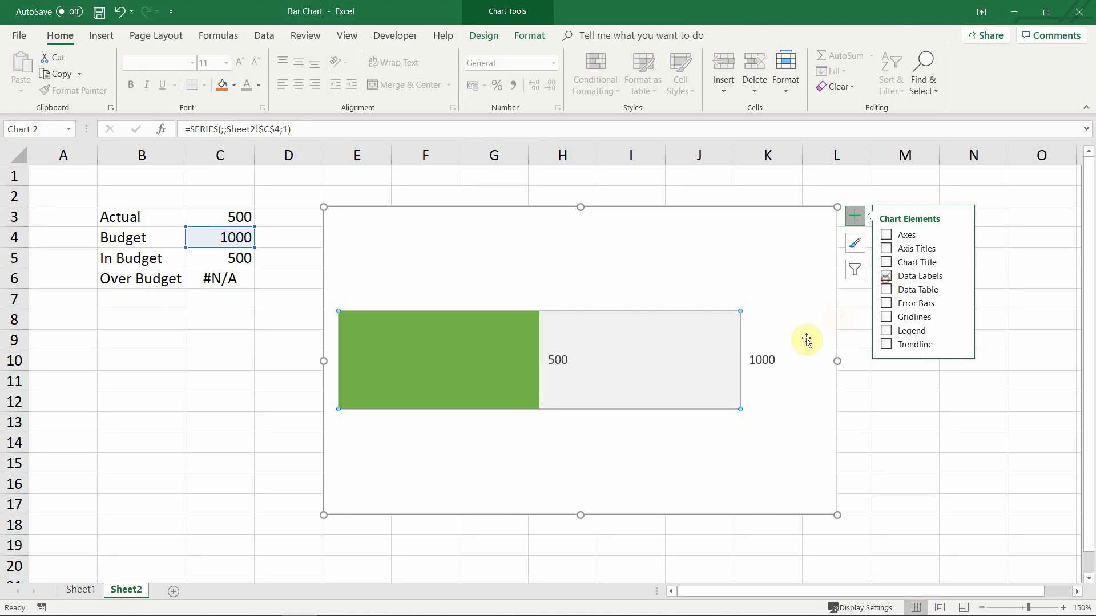
# Position the green In Budget bar's data label at Inside Base.
pyautogui.click(551, 357)
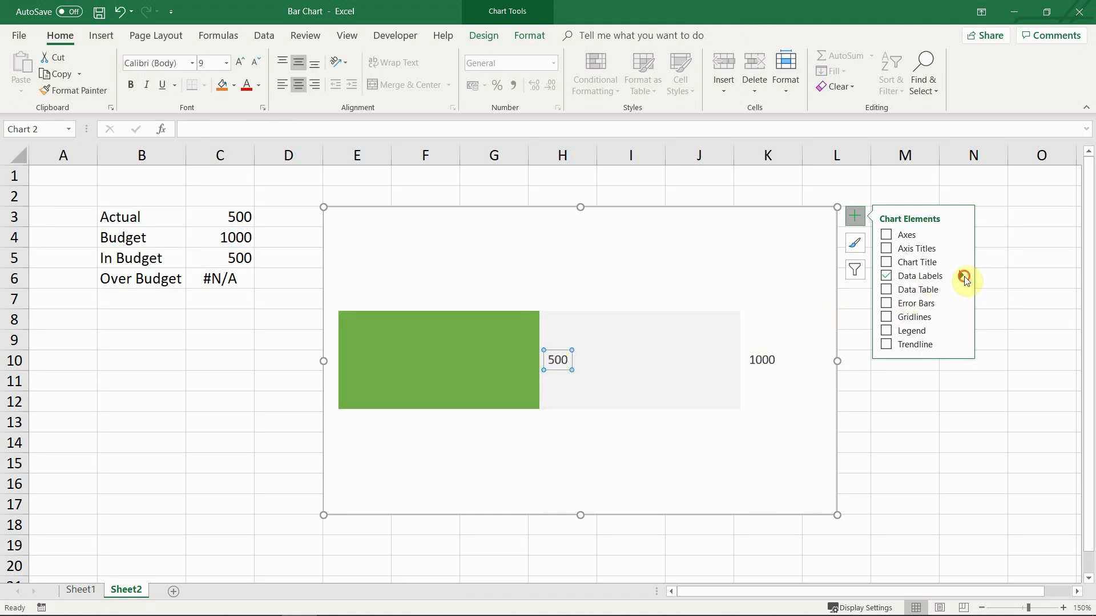
pyautogui.click(963, 276)
pyautogui.click(991, 316)
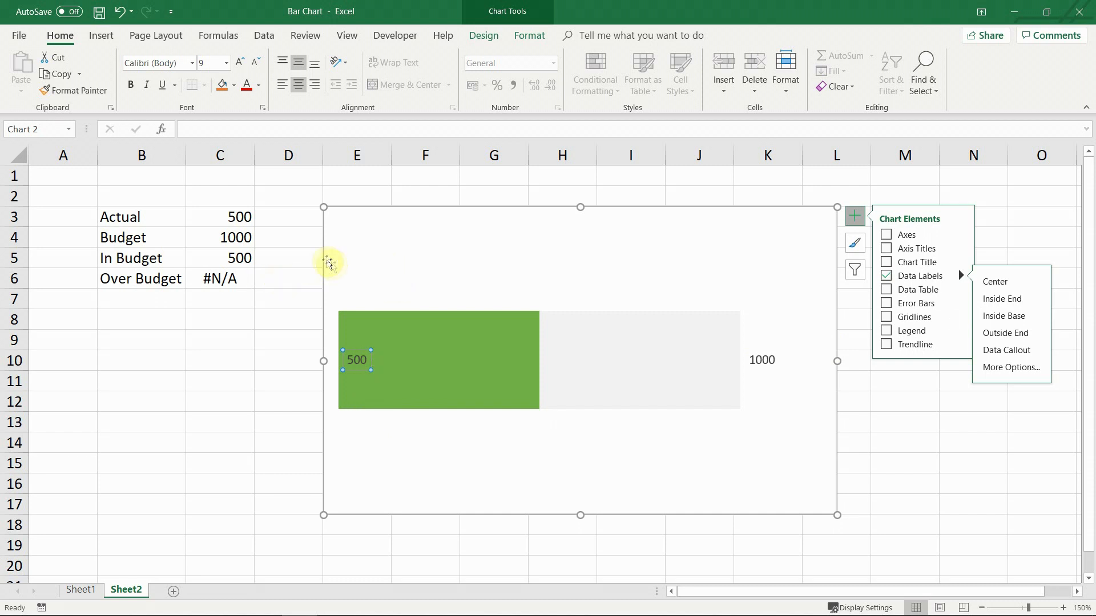
pyautogui.click(73, 178)
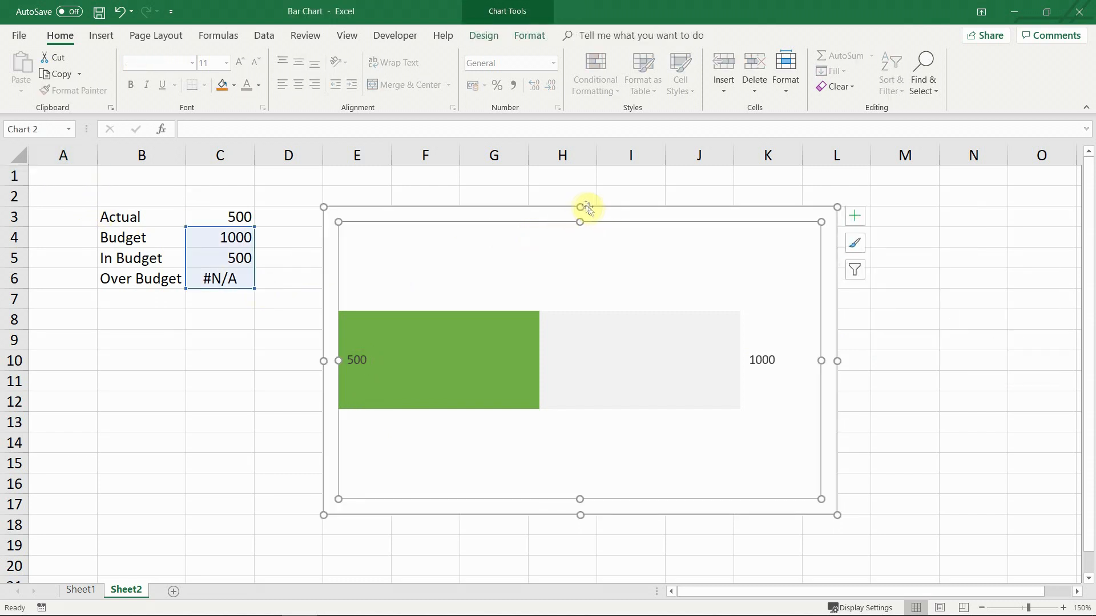
# Move and stretch the chart into a wide strip below the data, covering columns B to N and rows 8 to 15.
pyautogui.moveTo(579, 222); pyautogui.dragTo(406, 316)
pyautogui.moveTo(612, 392); pyautogui.dragTo(996, 469)
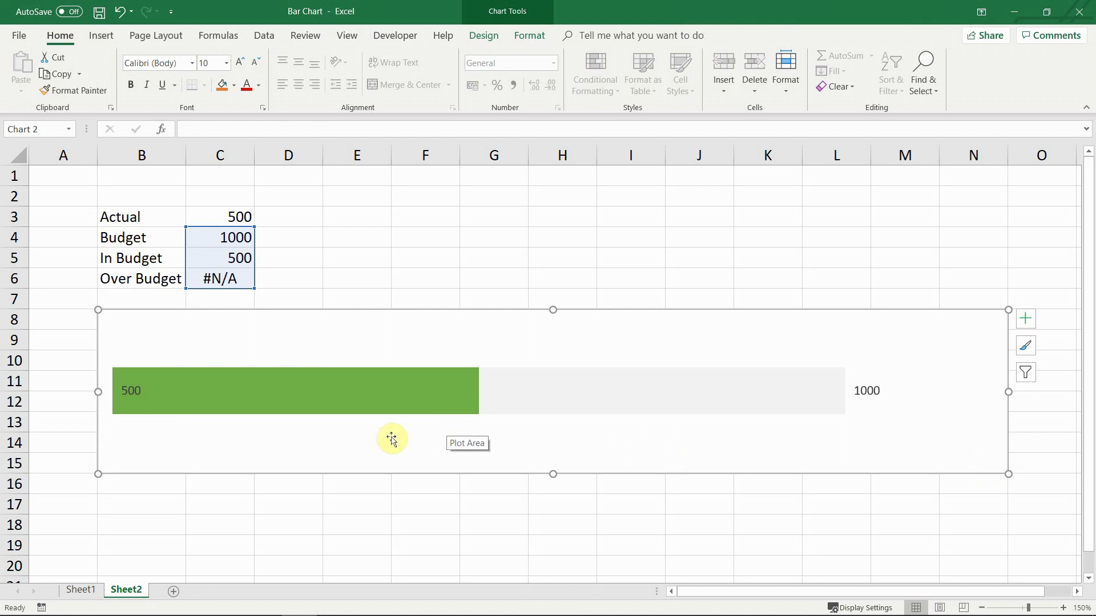
pyautogui.click(373, 504)
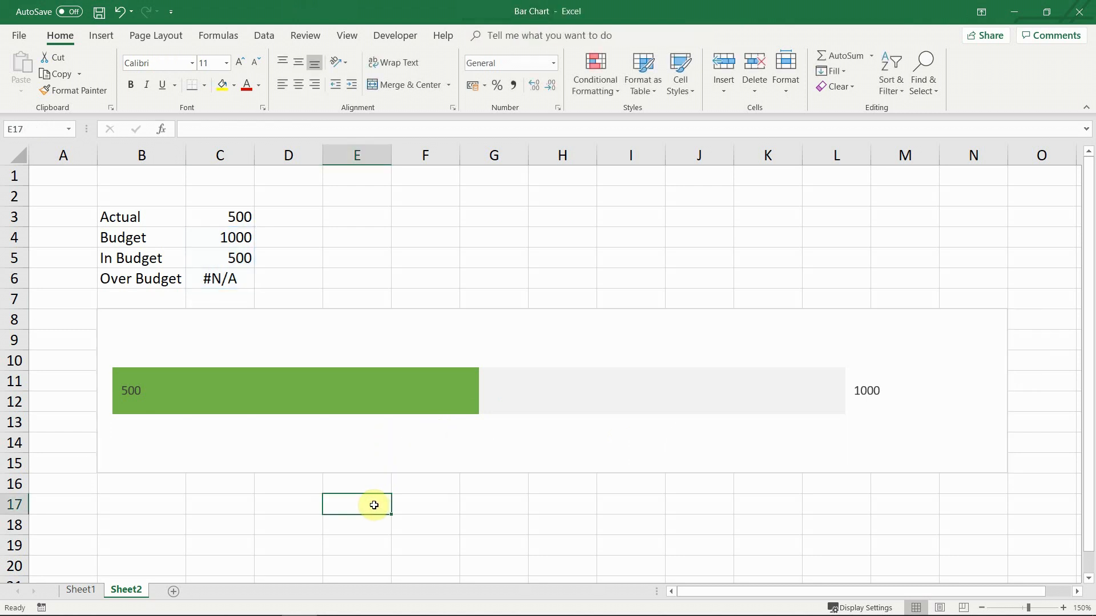
# Apply the dollar Accounting number format to the values in C3:C6.
pyautogui.moveTo(235, 220); pyautogui.dragTo(239, 280)
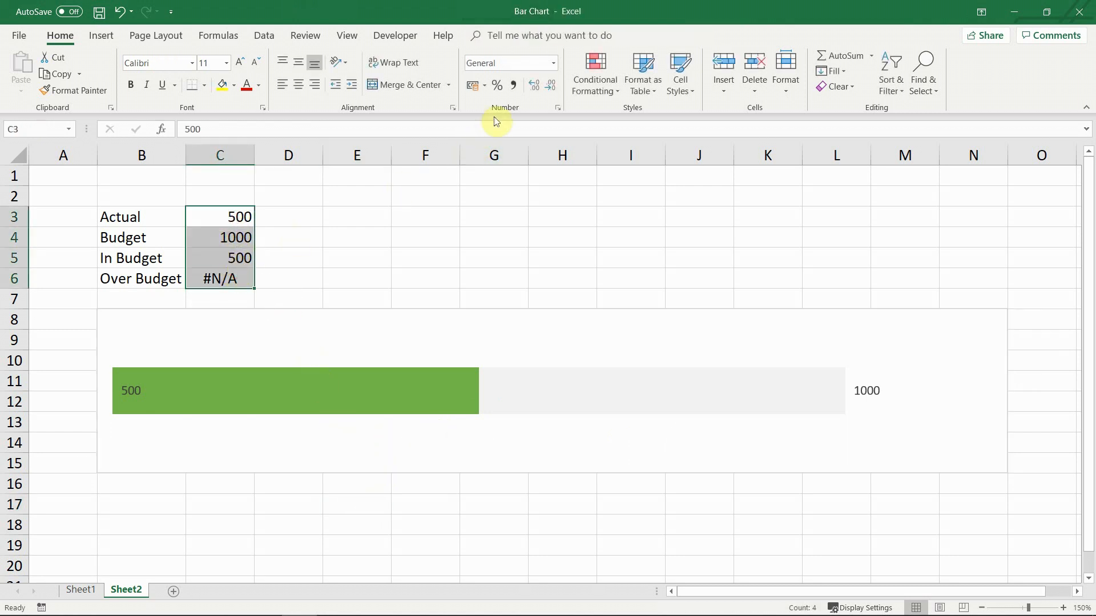
pyautogui.click(485, 85)
pyautogui.click(492, 114)
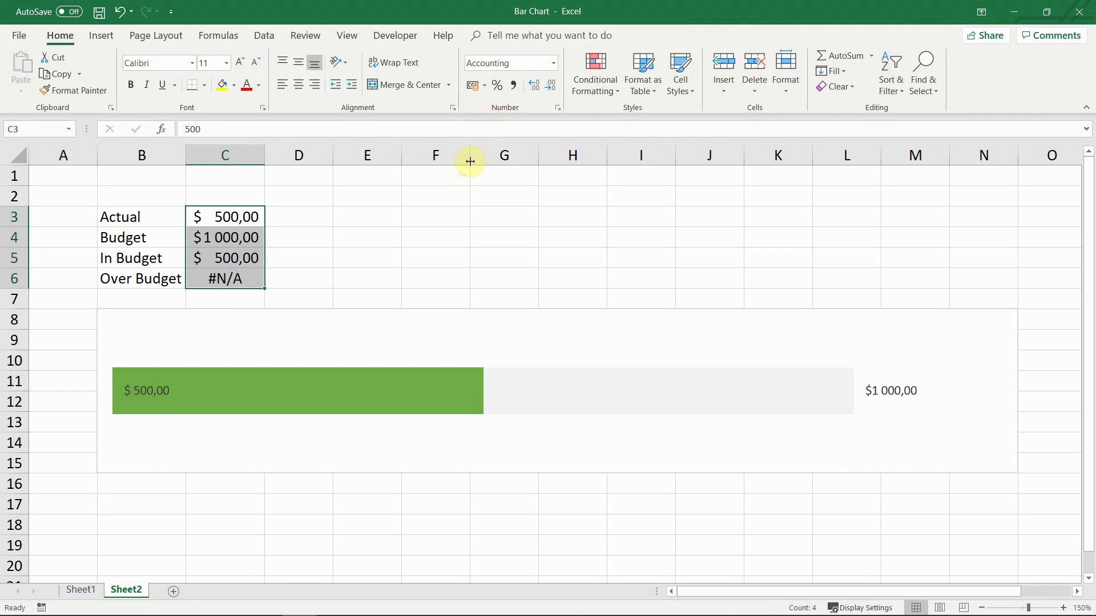
pyautogui.click(77, 174)
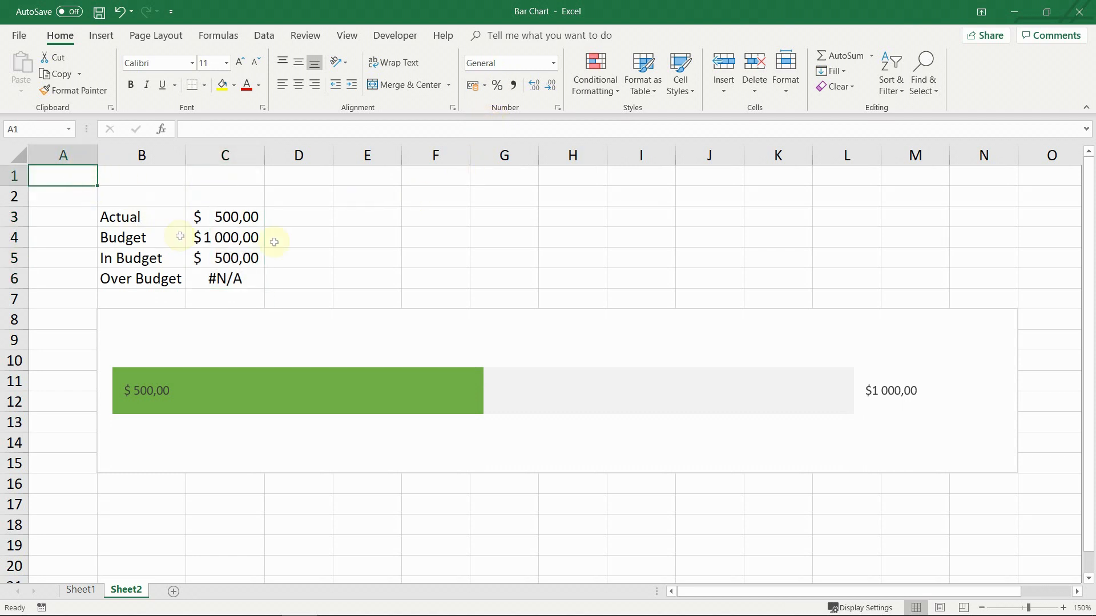
# Set the Actual value in C3 to 900.
pyautogui.click(253, 216)
pyautogui.press('F2')
pyautogui.press('BackSpace')
pyautogui.press('BackSpace')
pyautogui.press('BackSpace')
pyautogui.write('900')
pyautogui.press('Return')
pyautogui.press('Up')
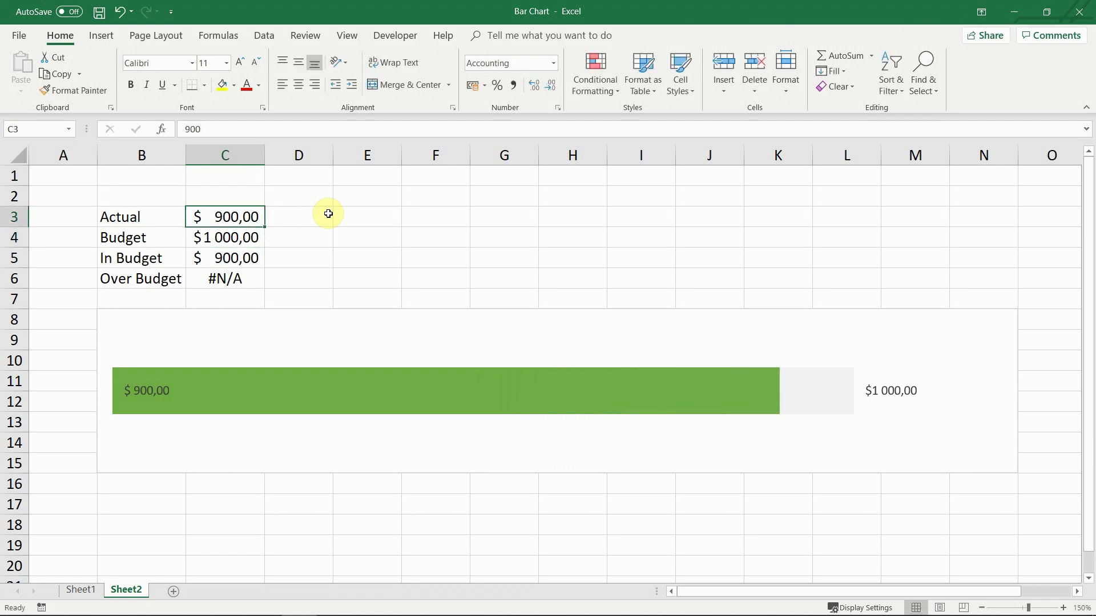
# Set the Actual value in C3 to 1100 and position the red Over Budget bar's data label at Inside Base.
pyautogui.write('1 100')
pyautogui.press('Return')
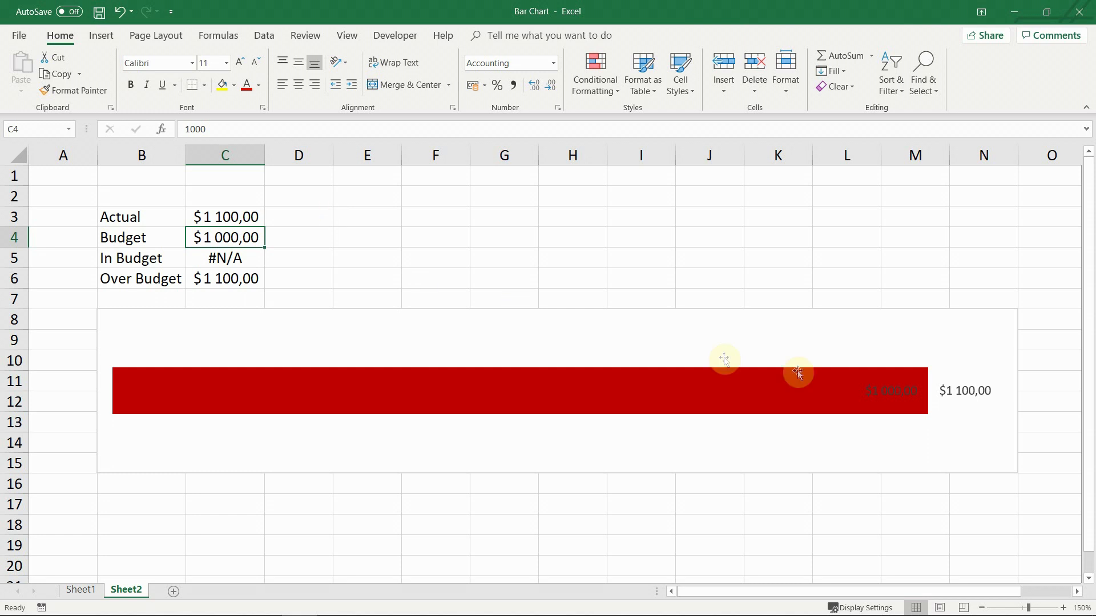
pyautogui.click(974, 392)
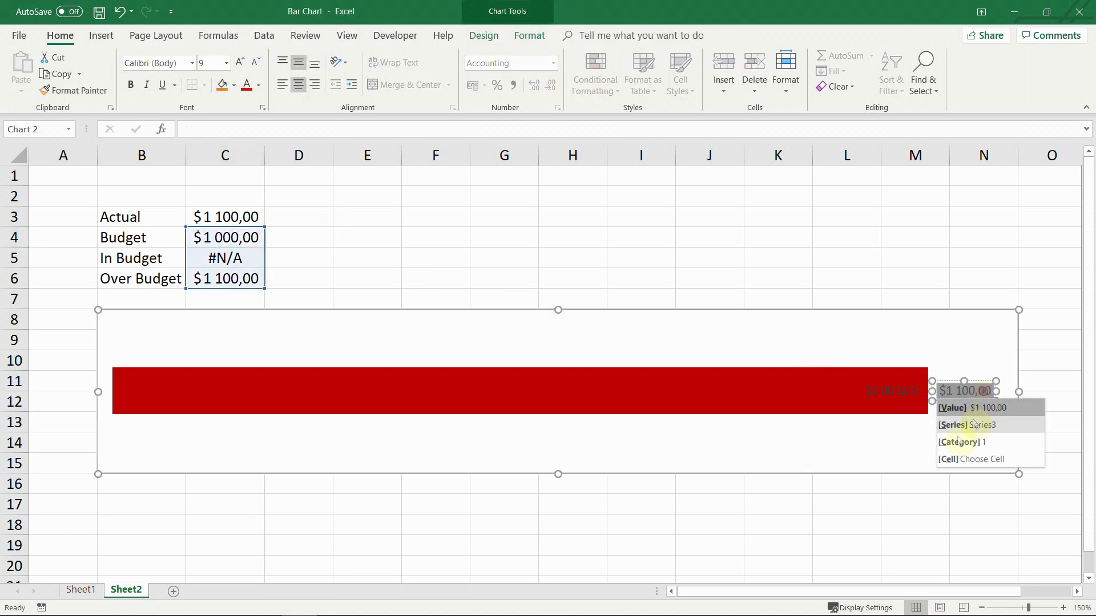
pyautogui.click(968, 392)
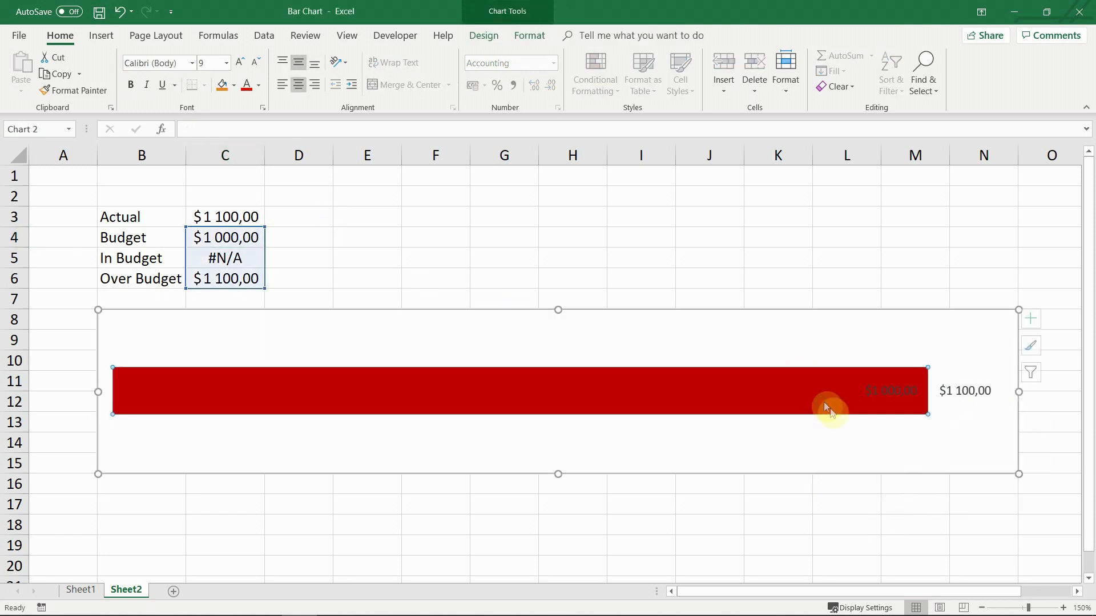
pyautogui.click(827, 404)
pyautogui.click(962, 391)
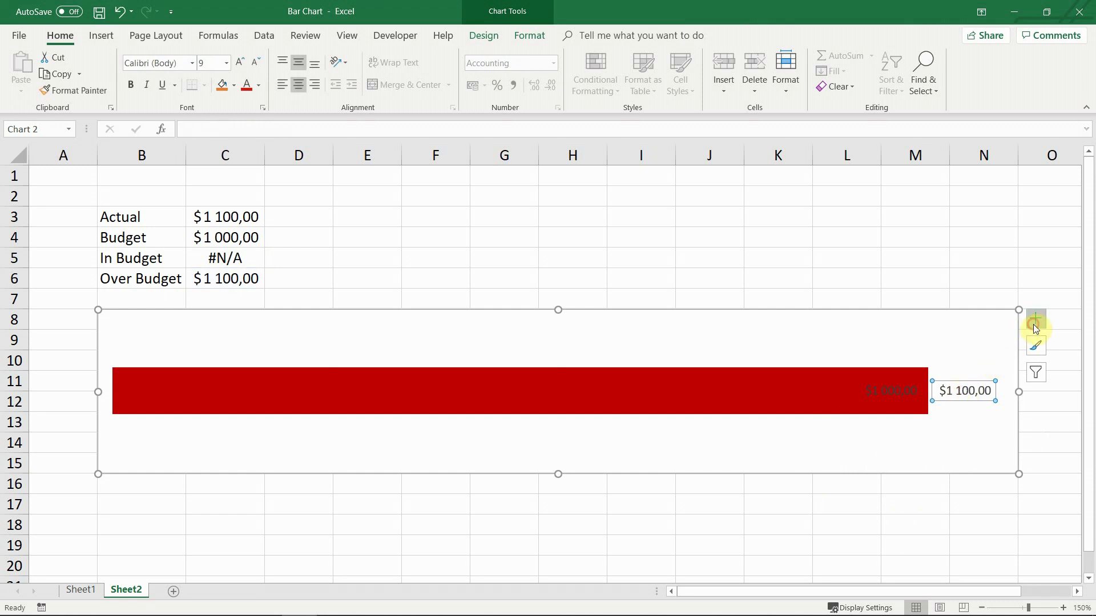
pyautogui.click(1034, 320)
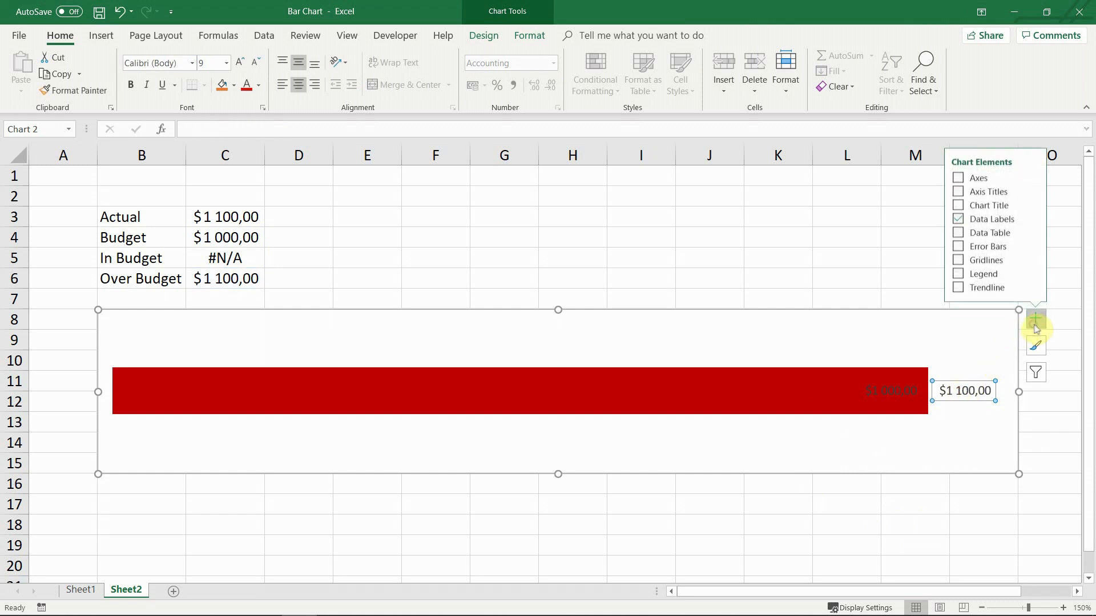
pyautogui.click(1033, 219)
pyautogui.click(926, 260)
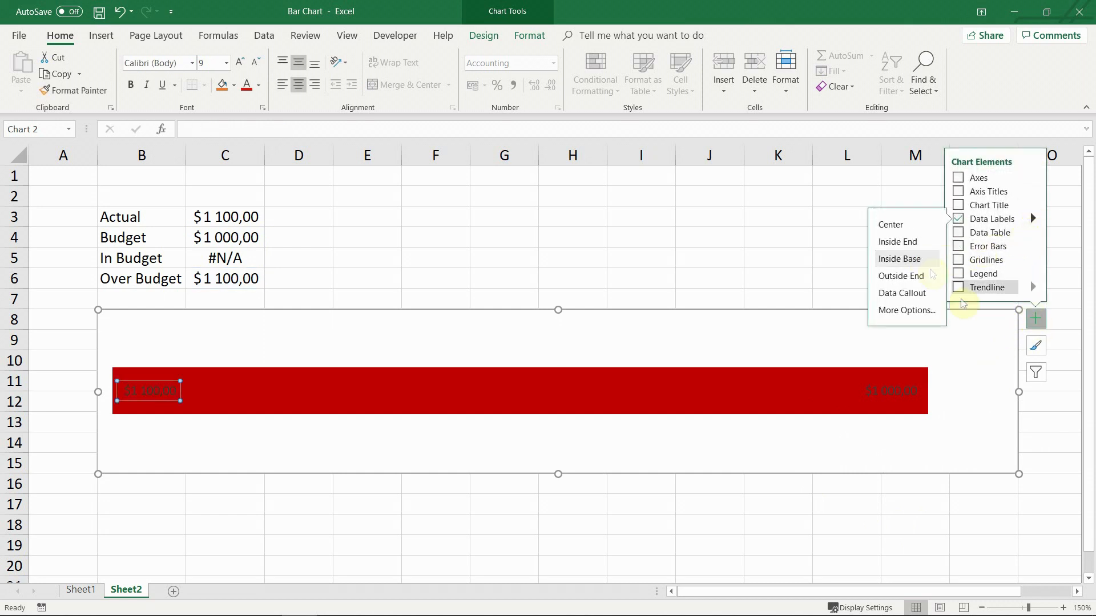
pyautogui.click(804, 525)
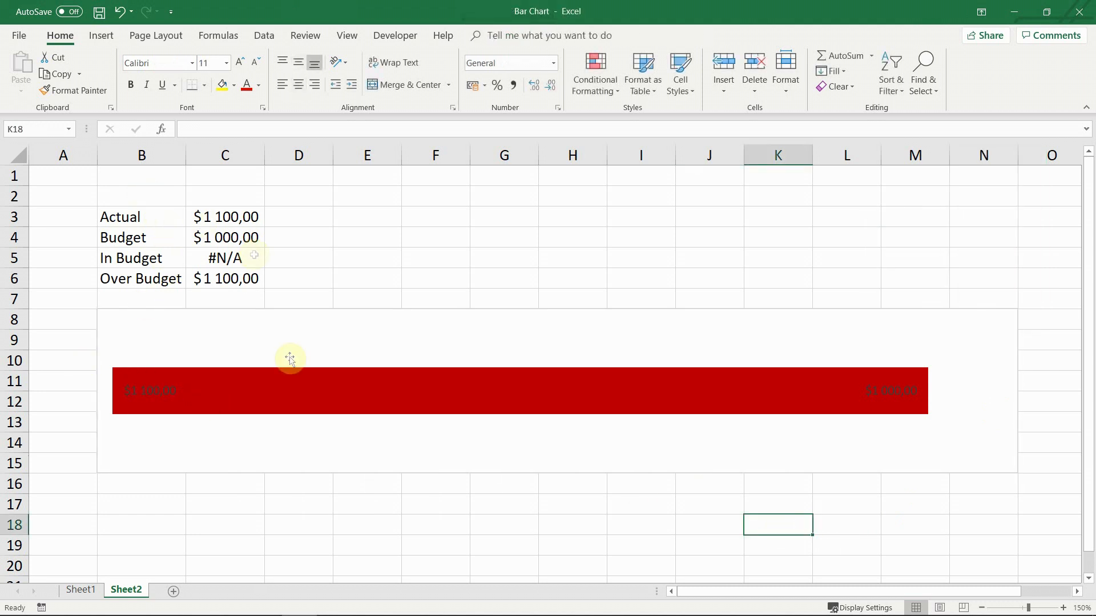
# Add the primary horizontal axis back to the chart.
pyautogui.click(296, 431)
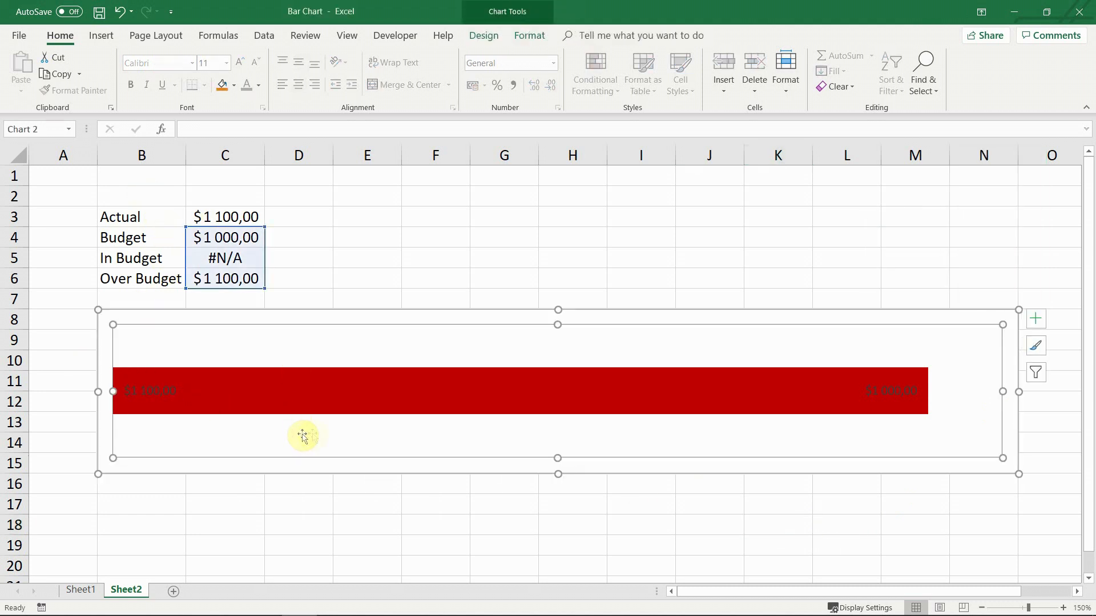
pyautogui.click(521, 37)
pyautogui.click(485, 37)
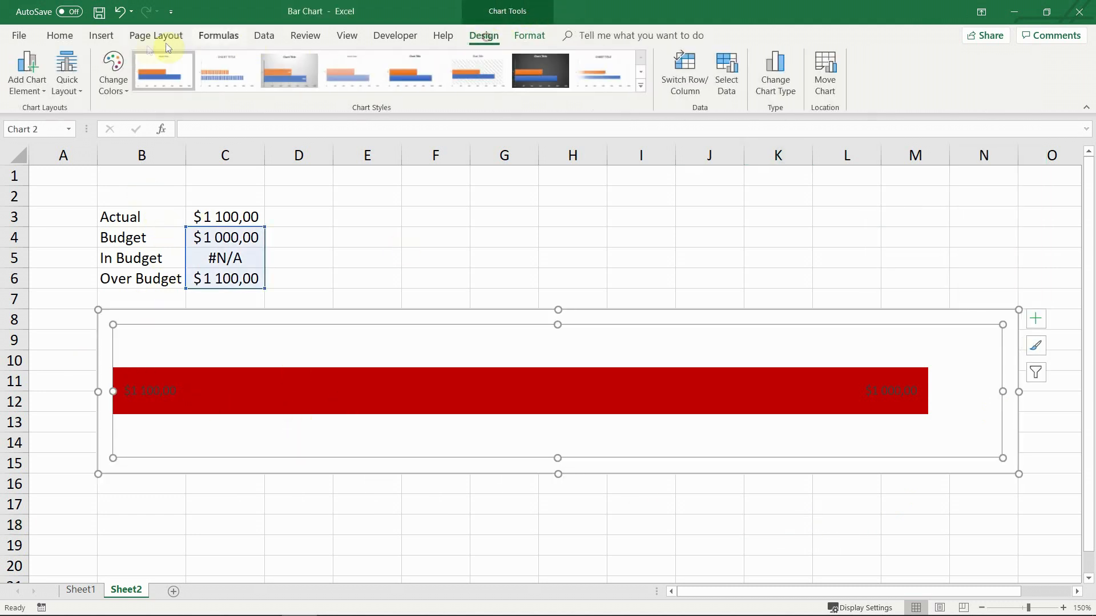
pyautogui.click(35, 84)
pyautogui.moveTo(47, 126)
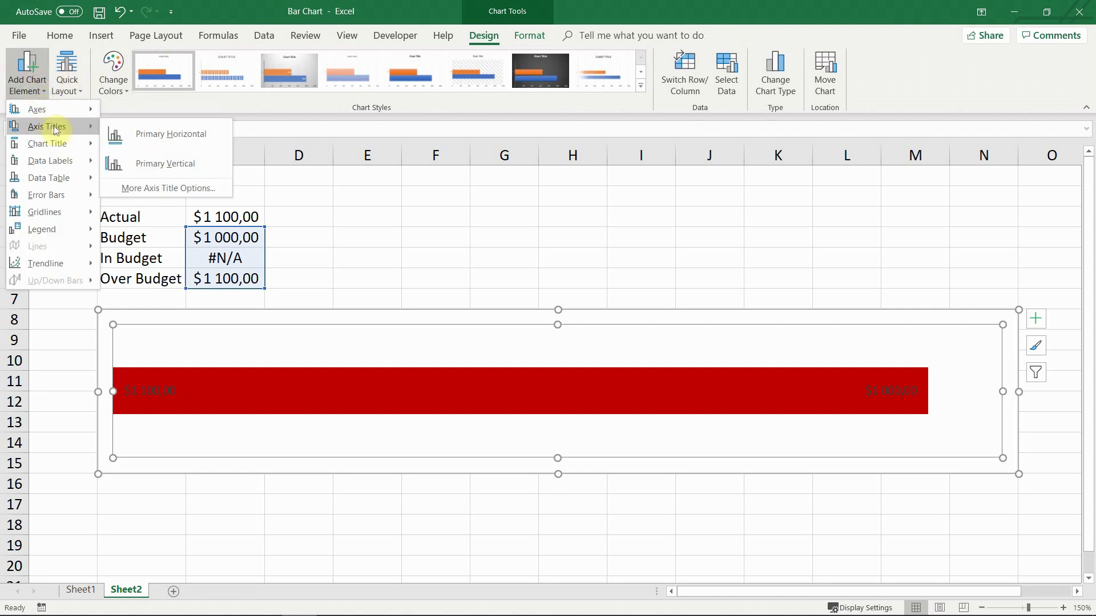
pyautogui.click(138, 122)
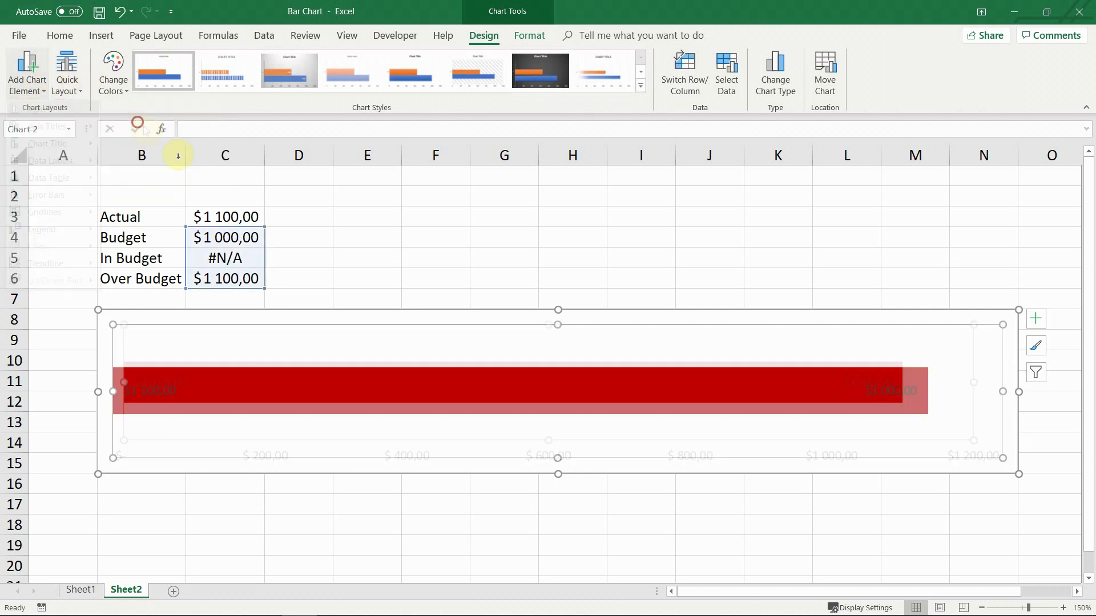
# Set the horizontal axis's maximum bound to 1000.
pyautogui.click(554, 457)
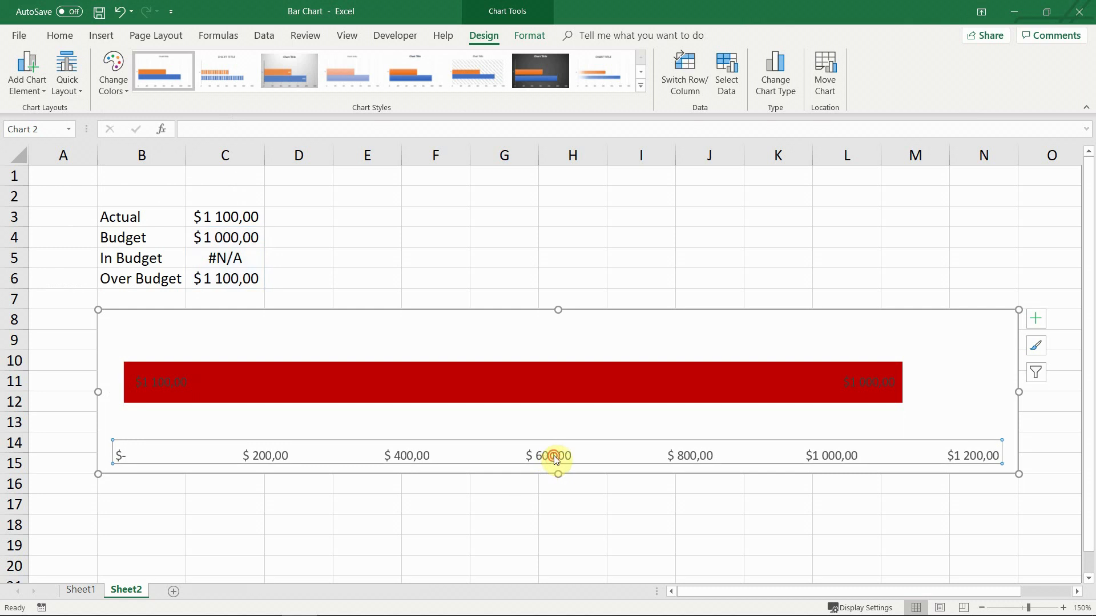
pyautogui.doubleClick(553, 456)
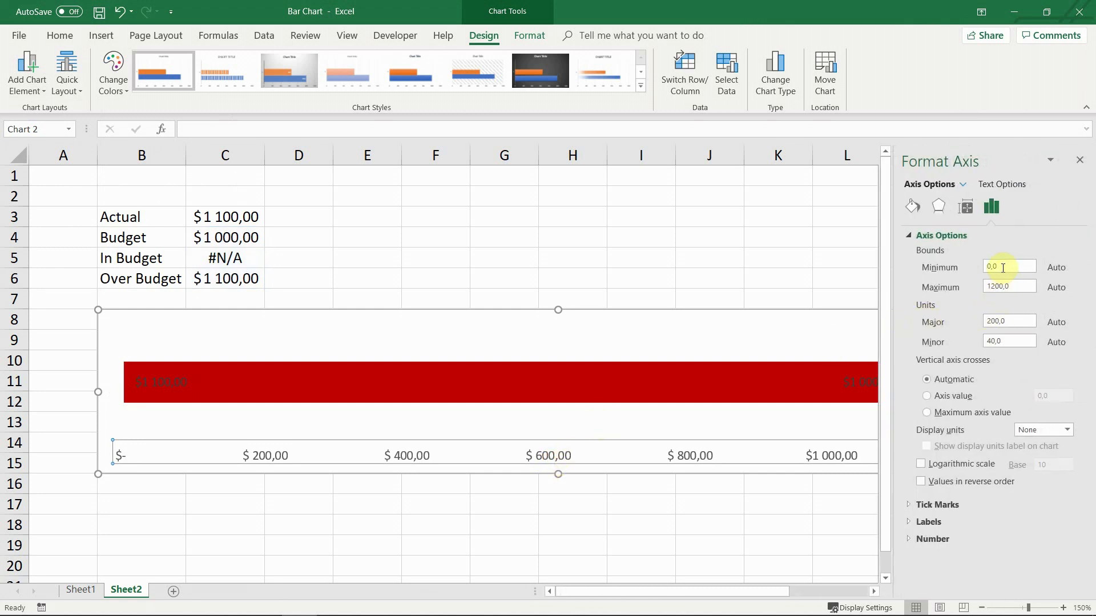
pyautogui.moveTo(1020, 286); pyautogui.dragTo(976, 288)
pyautogui.write('1000')
pyautogui.press('Return')
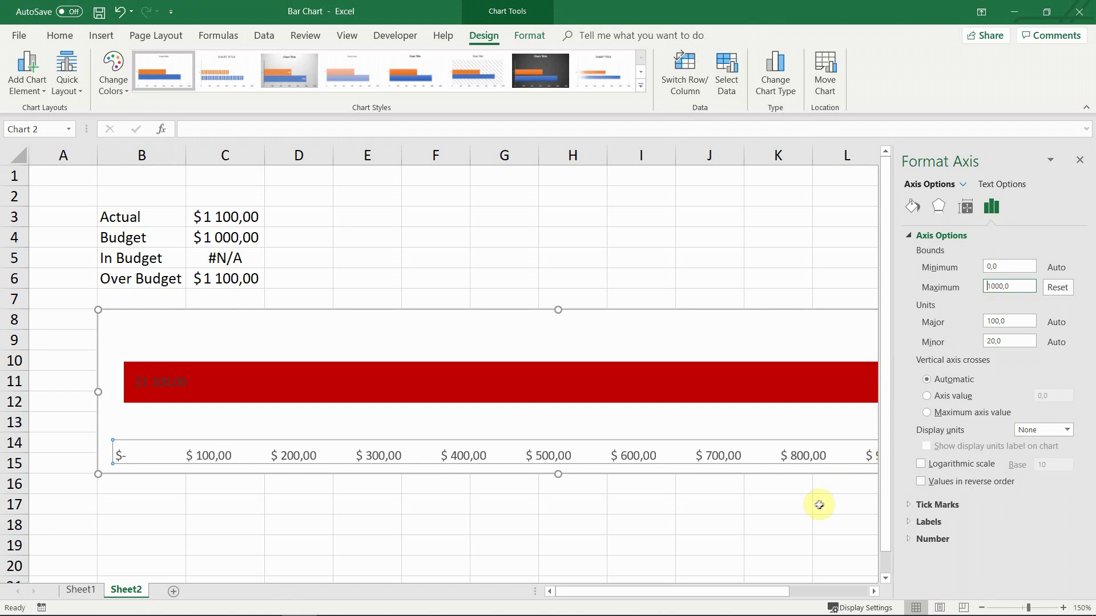
pyautogui.click(819, 504)
# Delete the horizontal axis from the chart and close its formatting pane.
pyautogui.click(825, 457)
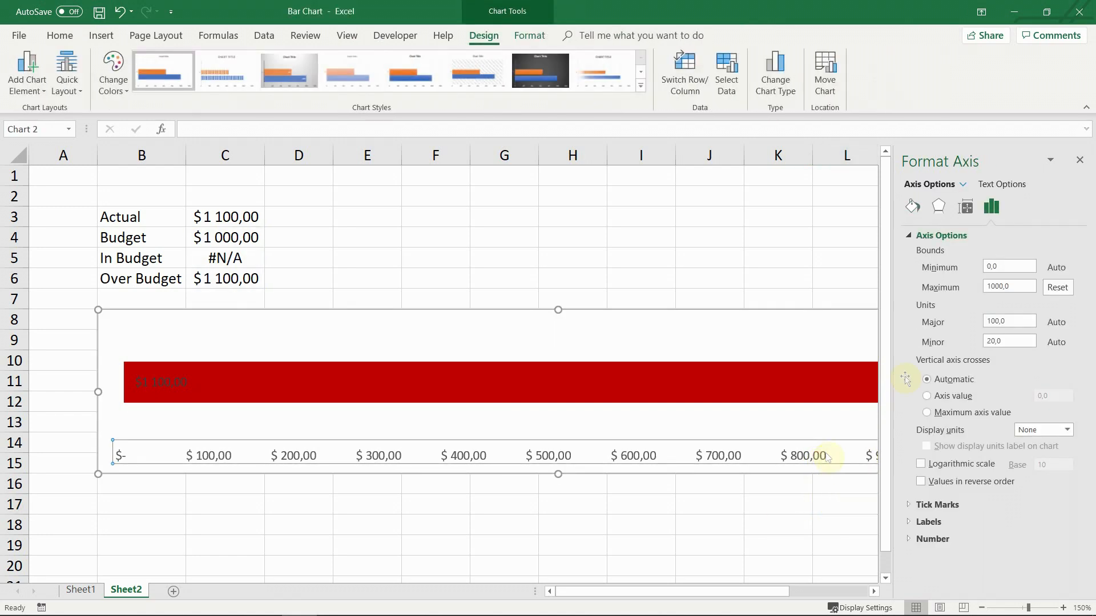
pyautogui.press('Delete')
pyautogui.click(1079, 160)
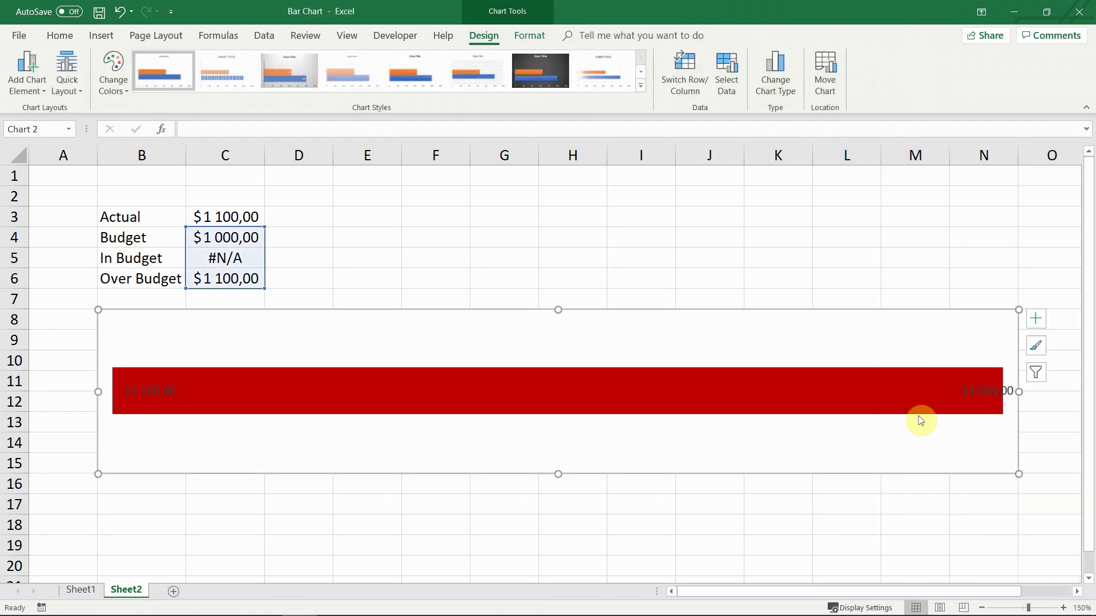
pyautogui.click(848, 505)
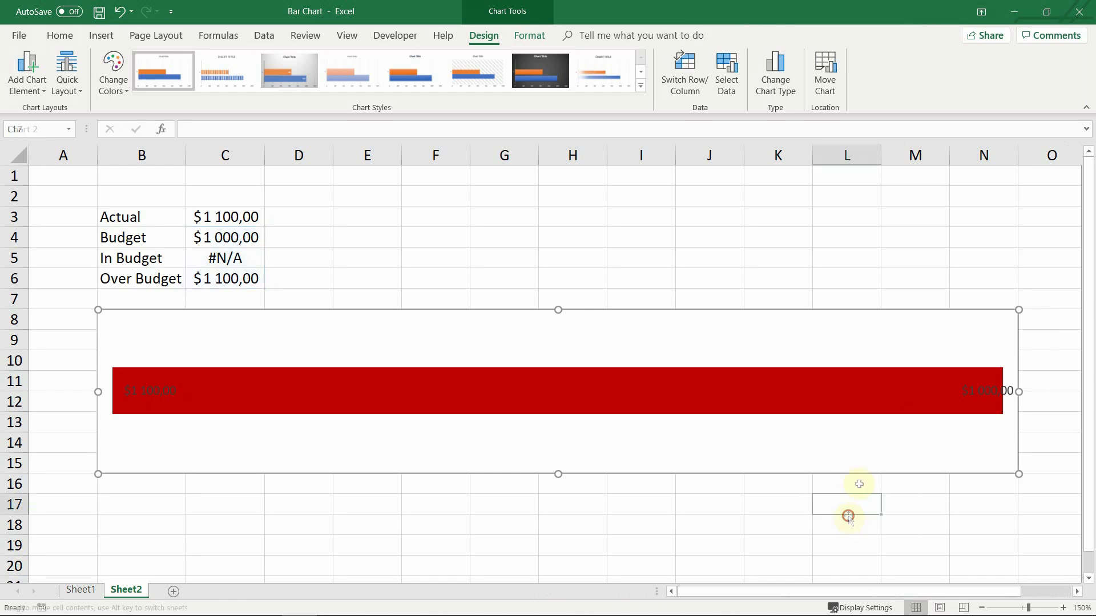
# Narrow the chart's plot area from both sides, leaving room for the Budget label beyond the bar's end and blank space before its start.
pyautogui.click(886, 403)
pyautogui.click(925, 448)
pyautogui.moveTo(998, 391); pyautogui.dragTo(951, 391)
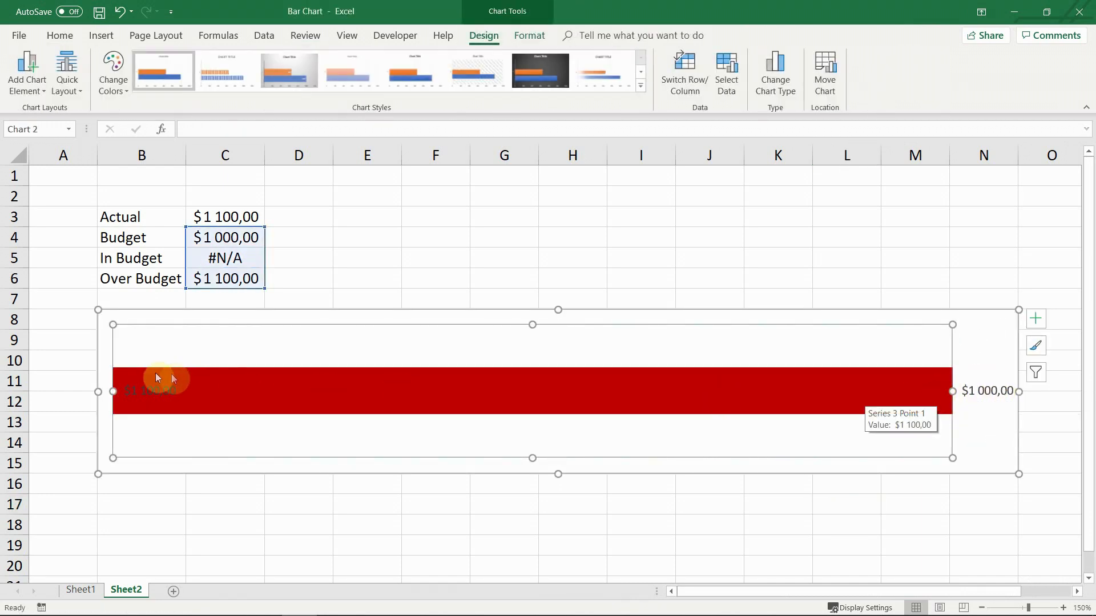
pyautogui.moveTo(114, 391); pyautogui.dragTo(213, 400)
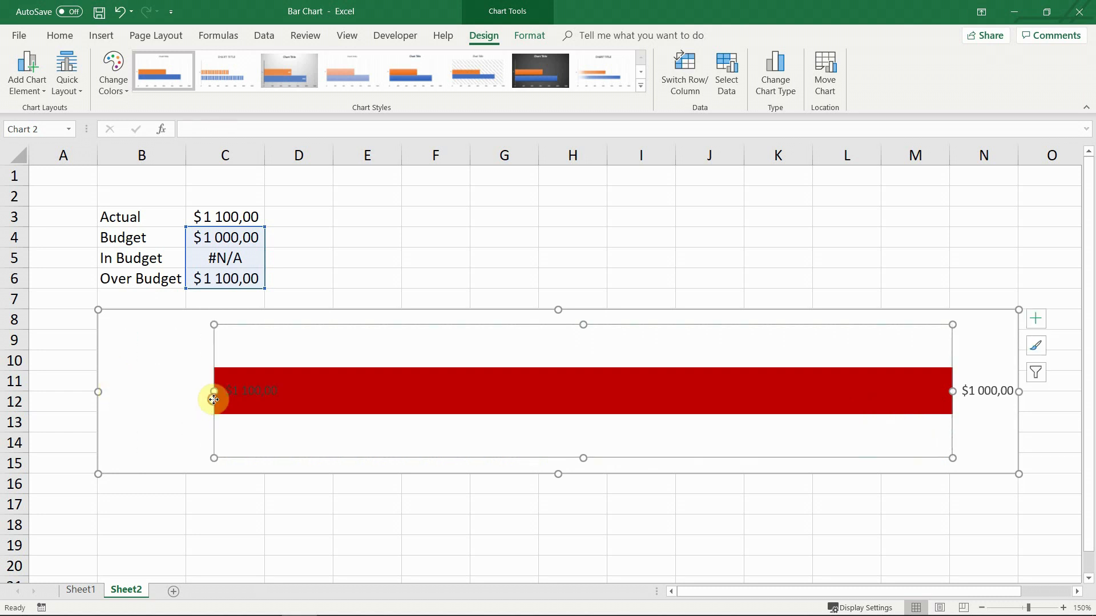
pyautogui.click(247, 491)
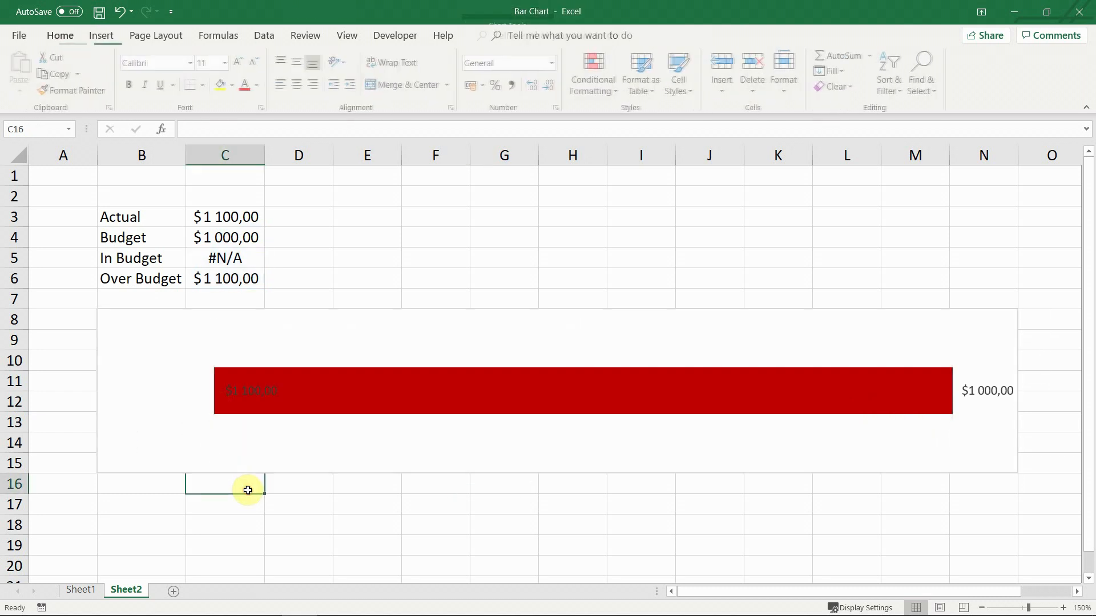
# Merge and center cells B2:C2 above the data labels.
pyautogui.click(145, 197)
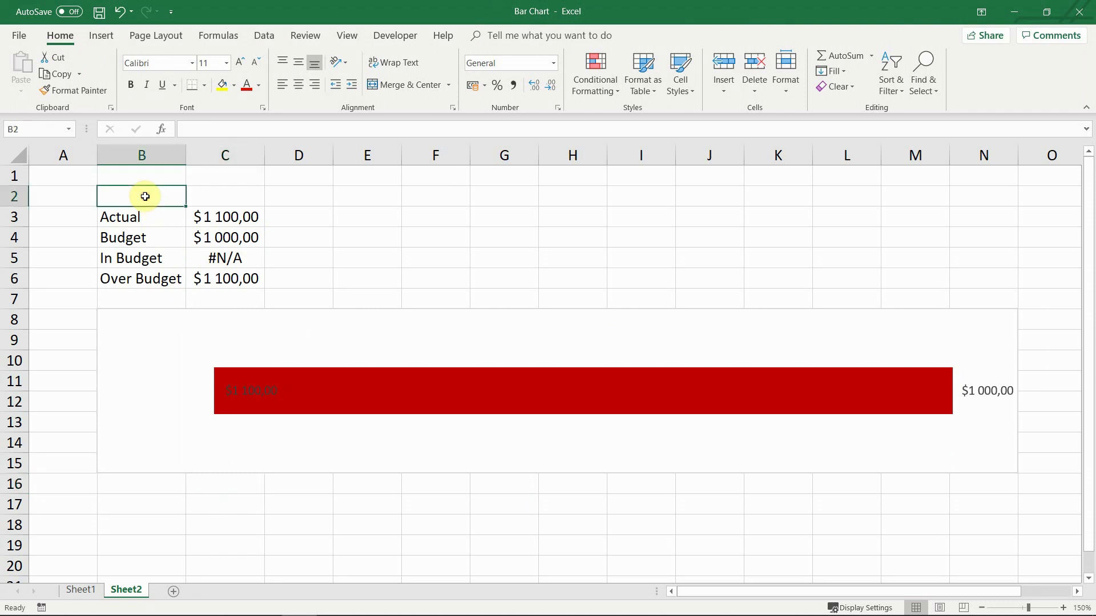
pyautogui.moveTo(122, 190); pyautogui.dragTo(240, 195)
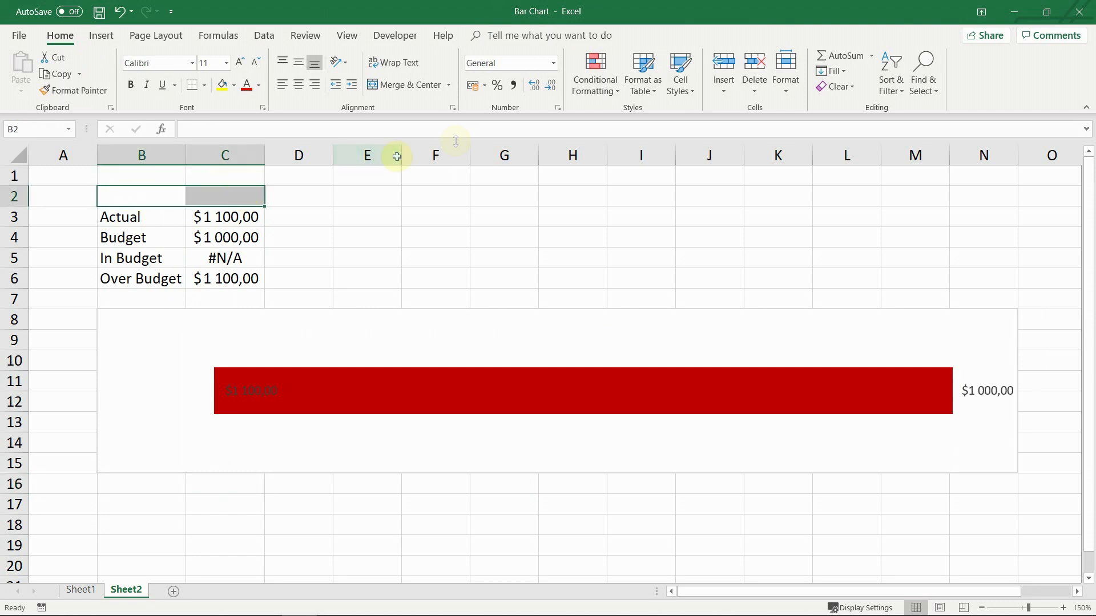
pyautogui.click(421, 86)
# Enter the formula ="Actual vs. Budget: " & C3/C4*100 & "%" in merged cell B2.
pyautogui.click(183, 128)
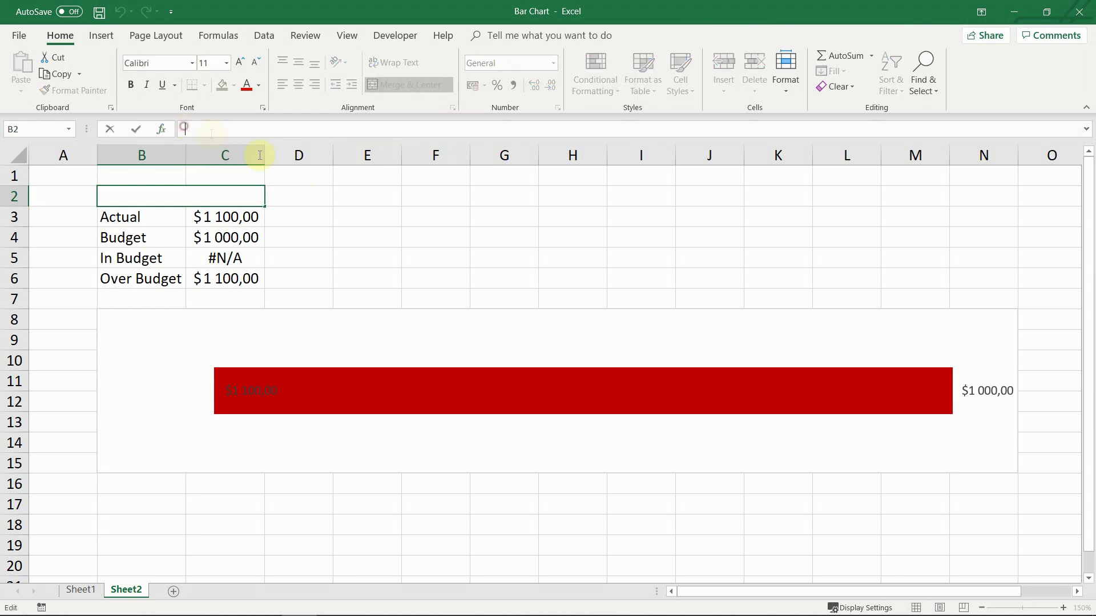
pyautogui.write('="Actual vs. Budget: " &')
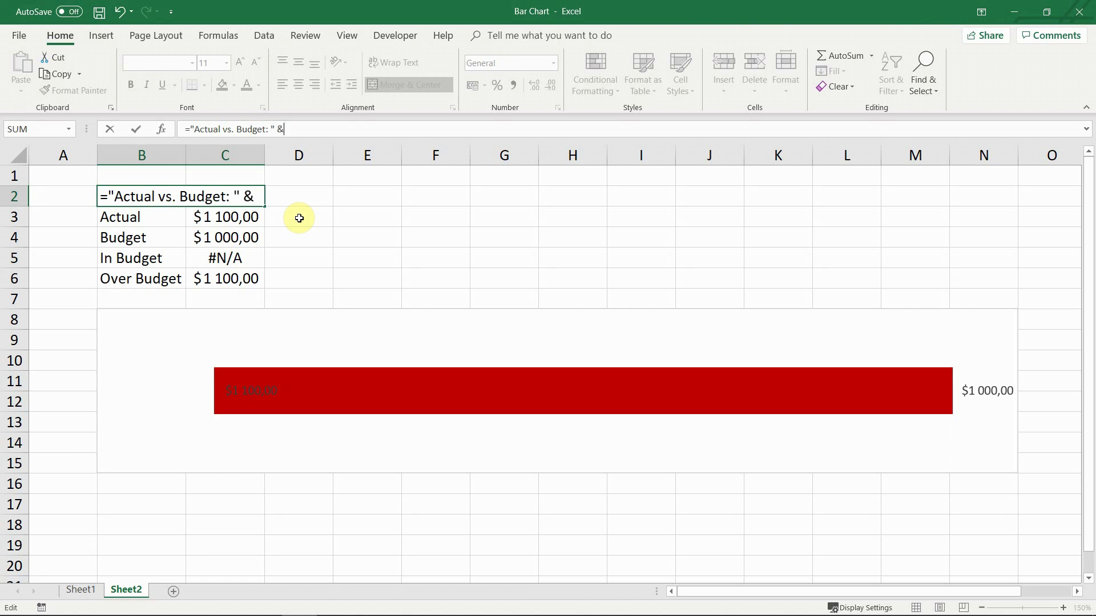
pyautogui.click(240, 218)
pyautogui.write('/')
pyautogui.click(233, 241)
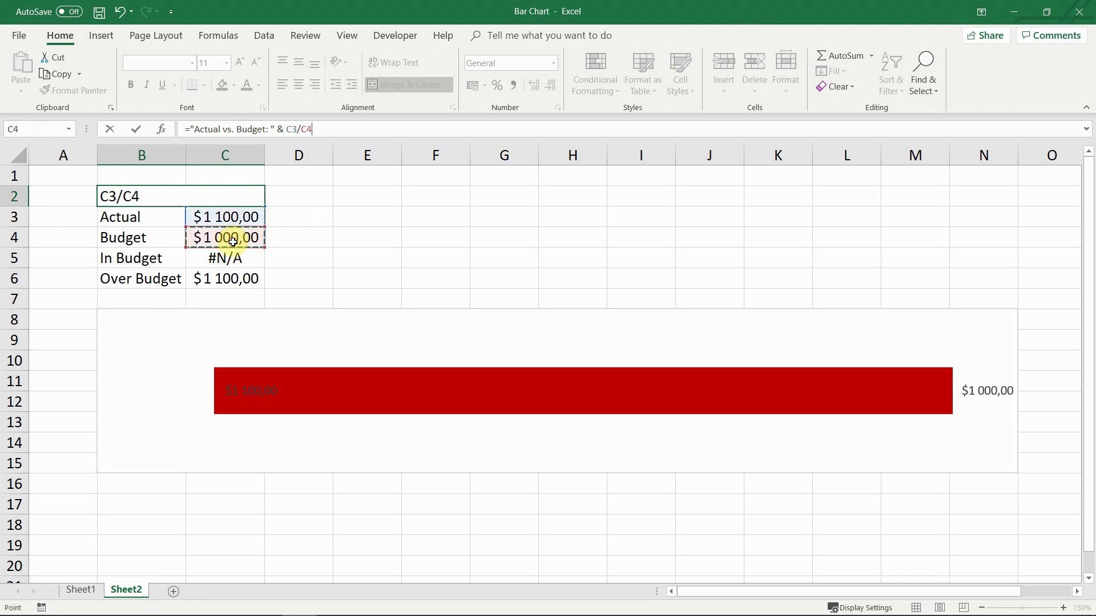
pyautogui.write('*100 & "%')
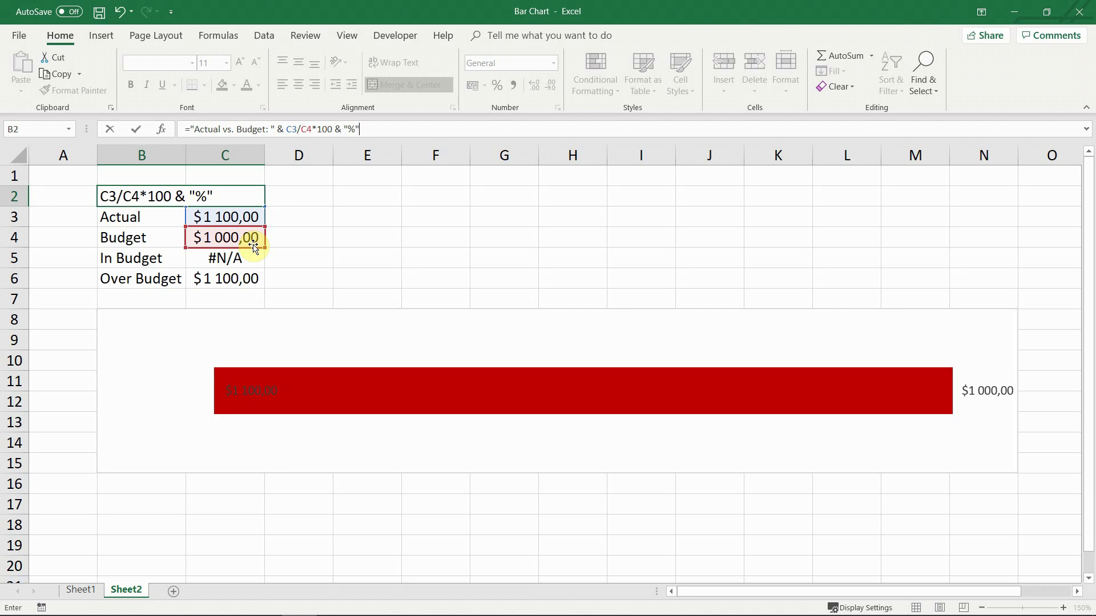
pyautogui.press('Return')
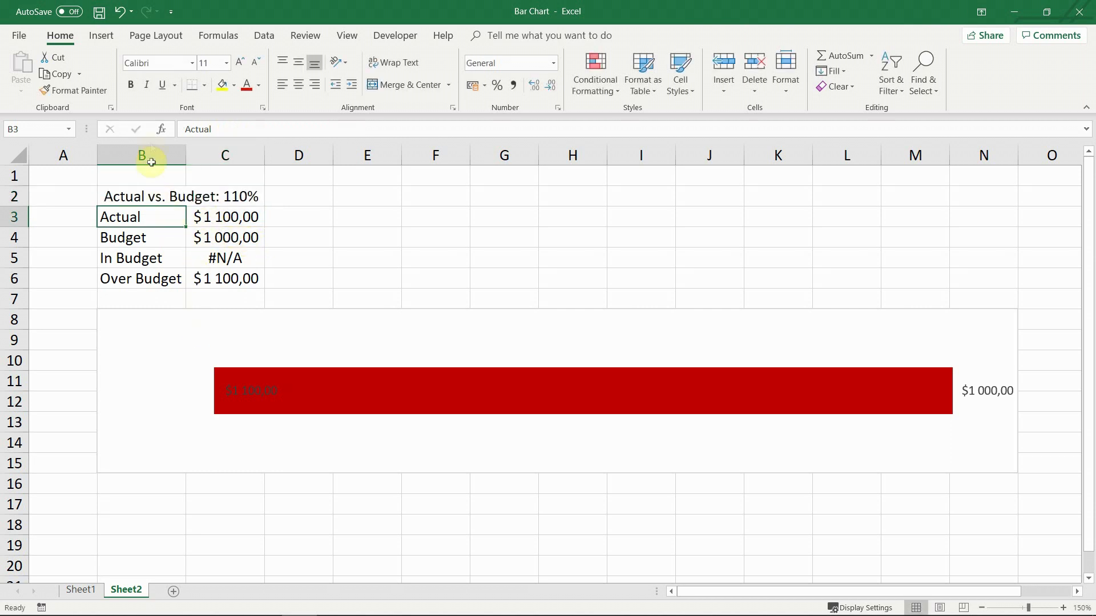
# Insert a text box in the chart's blank space before the bar and link its text to cell B2.
pyautogui.click(139, 381)
pyautogui.click(101, 35)
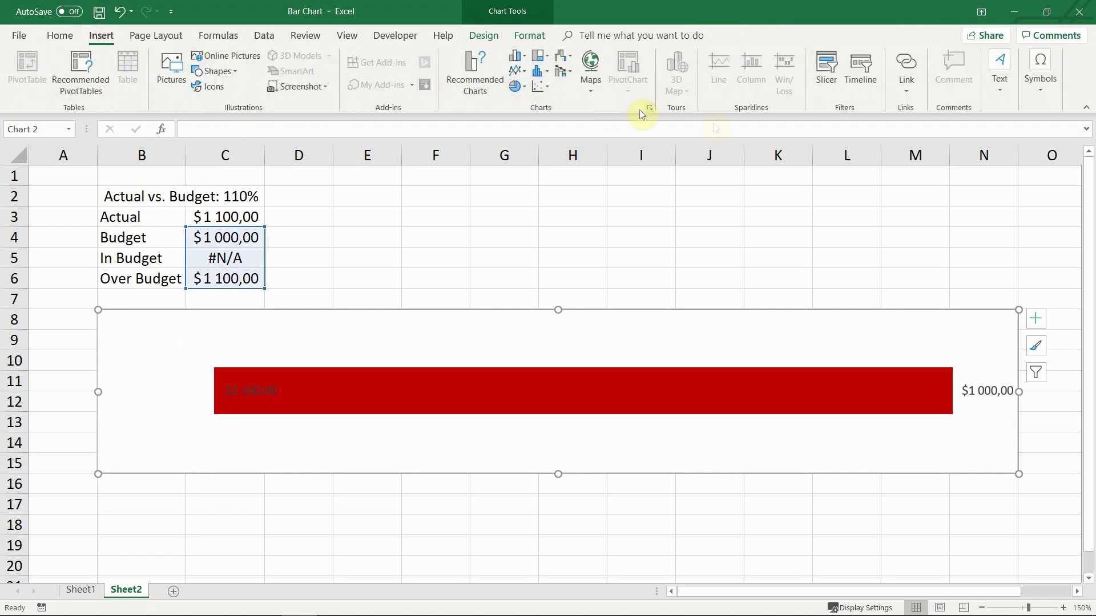
pyautogui.click(999, 73)
pyautogui.click(923, 134)
pyautogui.moveTo(104, 354); pyautogui.dragTo(204, 421)
pyautogui.click(238, 133)
pyautogui.write('=')
pyautogui.click(163, 197)
pyautogui.press('Return')
# Widen the caption text box and make its text centered and one size smaller so "Actual vs. Budget:" fits on one line.
pyautogui.moveTo(200, 387); pyautogui.dragTo(216, 388)
pyautogui.click(297, 85)
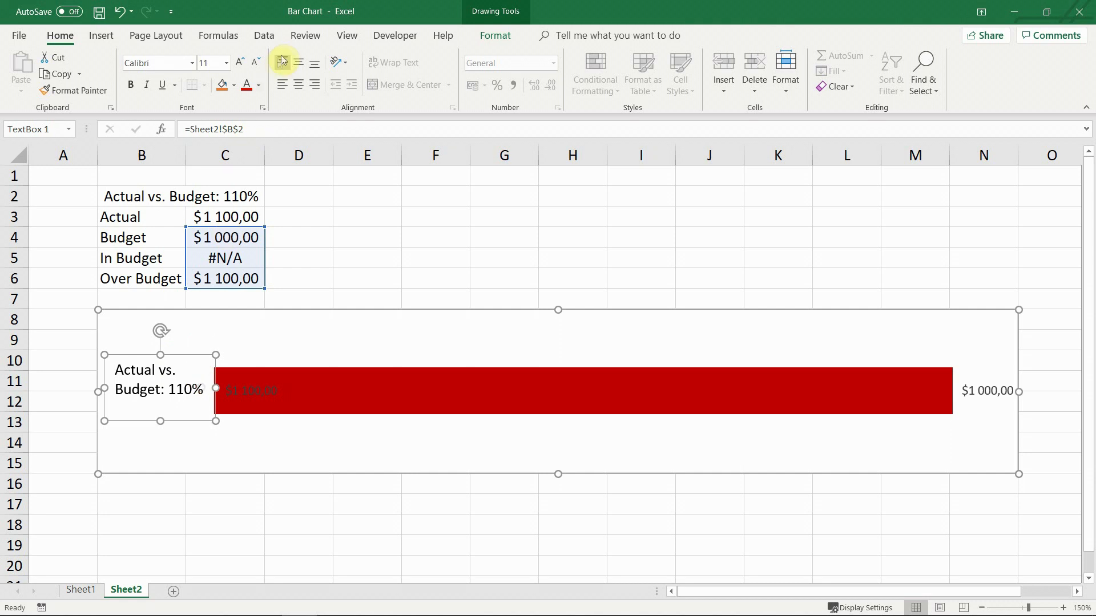
pyautogui.moveTo(215, 388)
pyautogui.mouseDown()
pyautogui.moveTo(281, 374)
pyautogui.moveTo(232, 388)
pyautogui.mouseUp()
pyautogui.click(255, 62)
pyautogui.moveTo(193, 420); pyautogui.dragTo(188, 425)
# Narrow the plot area from its start so the bar begins just beyond the caption text box.
pyautogui.click(267, 392)
pyautogui.click(354, 436)
pyautogui.moveTo(215, 392); pyautogui.dragTo(229, 392)
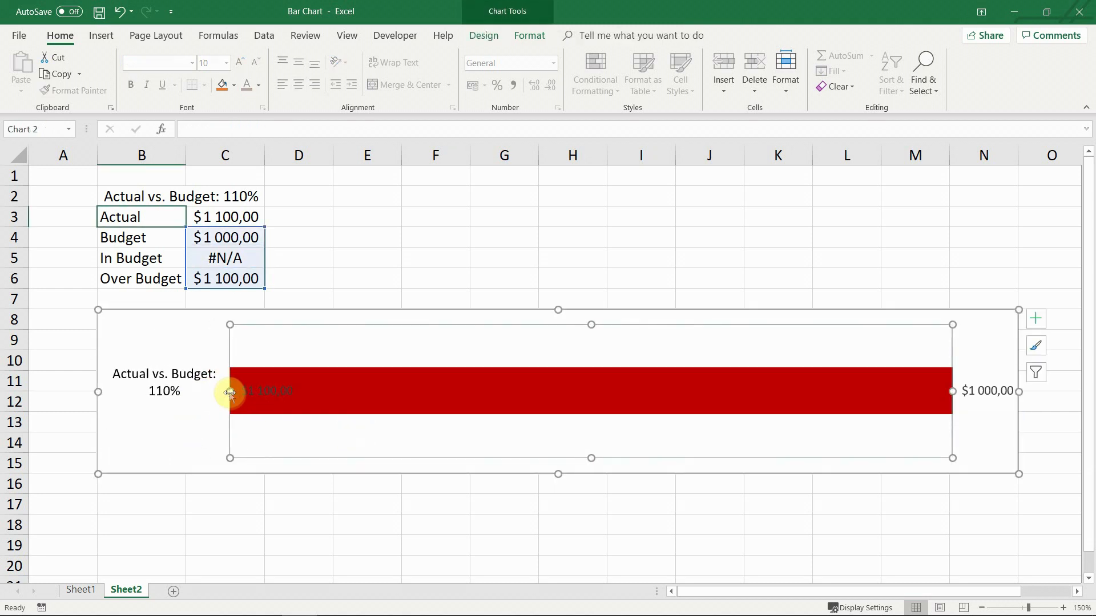
# Reduce the chart's height to end at about row 12 and adjust the caption text box to fit both text lines beside the bar.
pyautogui.click(256, 467)
pyautogui.moveTo(558, 474); pyautogui.dragTo(557, 411)
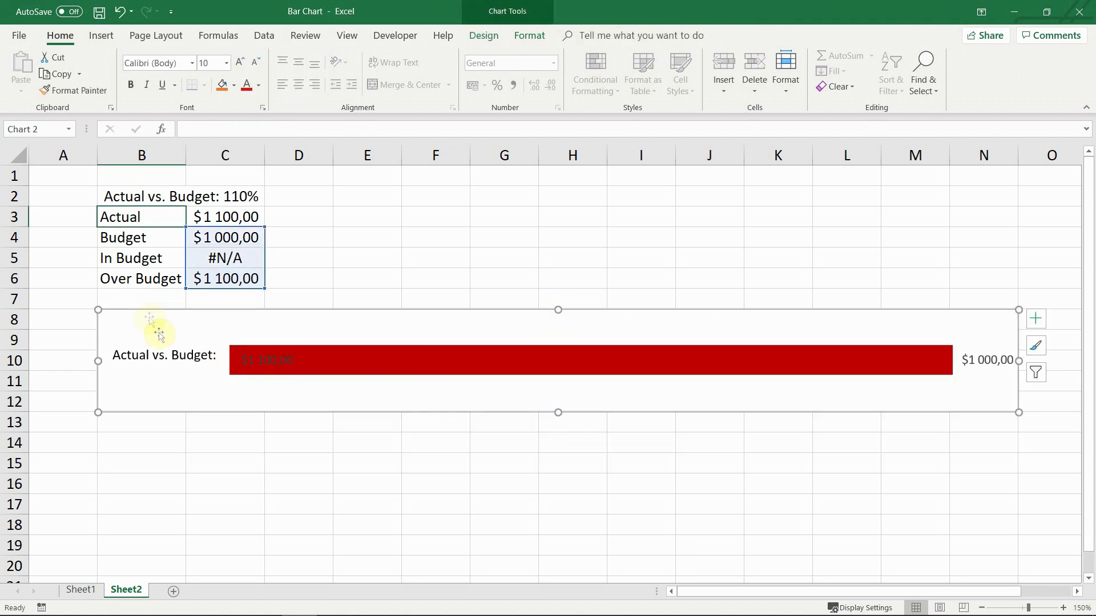
pyautogui.click(164, 390)
pyautogui.moveTo(164, 390); pyautogui.dragTo(163, 390)
pyautogui.moveTo(205, 333); pyautogui.dragTo(204, 331)
pyautogui.click(201, 350)
pyautogui.click(641, 463)
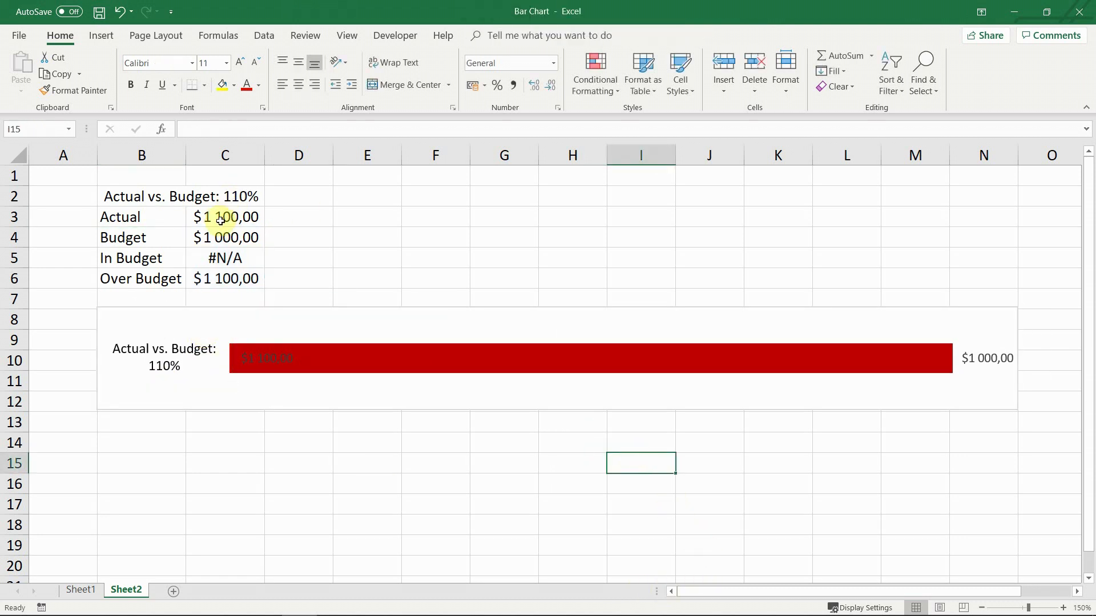
# Fill the Actual value cell C3 with a light yellow color.
pyautogui.click(227, 216)
pyautogui.click(234, 85)
pyautogui.click(300, 129)
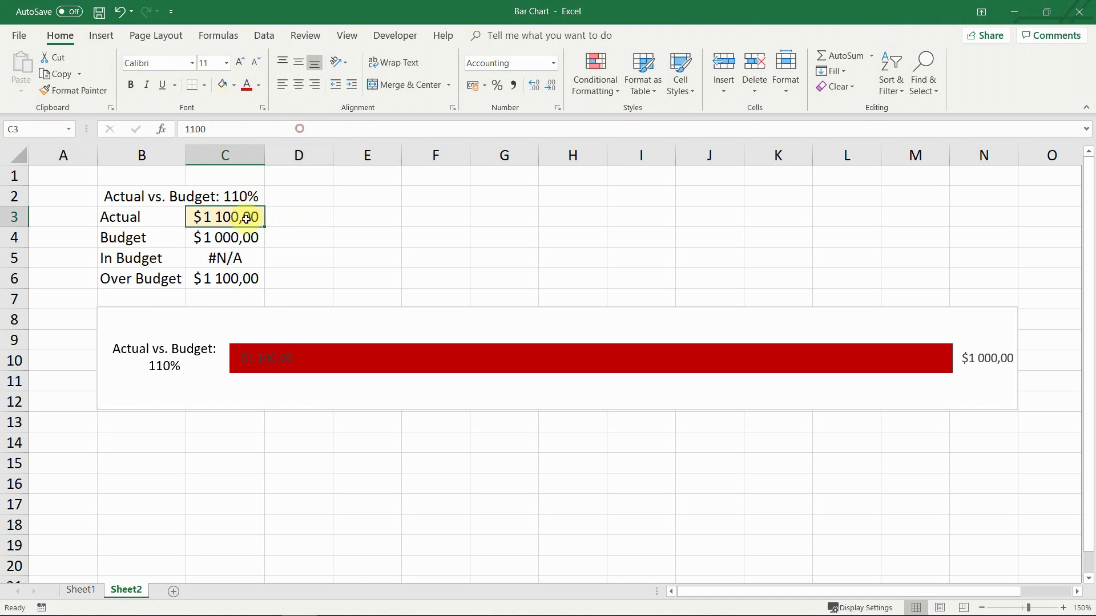
# Test the progress bar by setting the Actual value in C3 to 800, 750, 900 and 1050 in turn.
pyautogui.write('800')
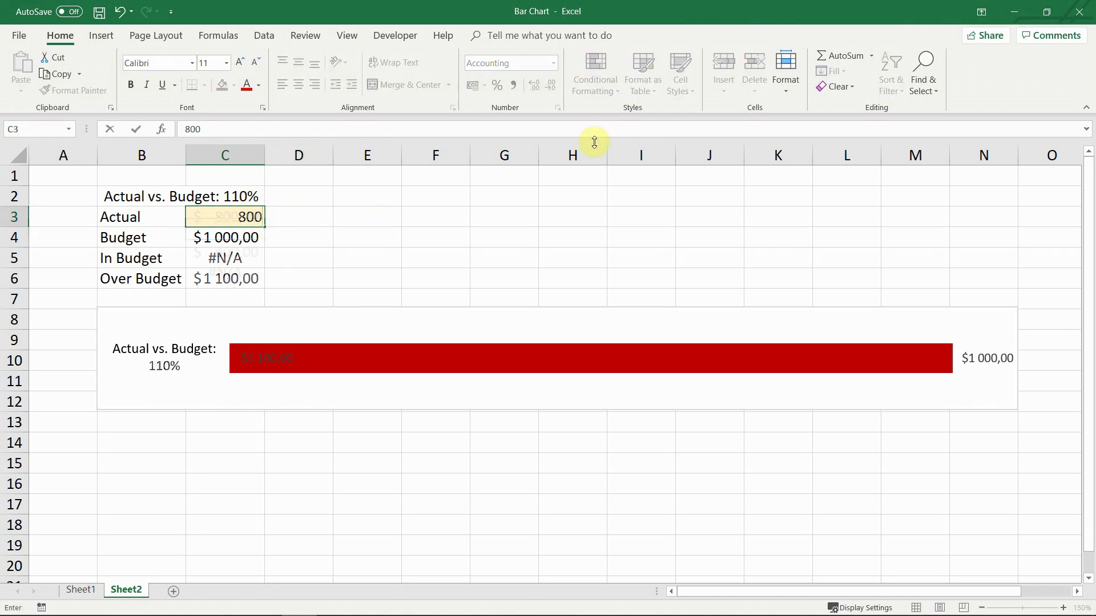
pyautogui.press('Return')
pyautogui.press('Up')
pyautogui.write('750')
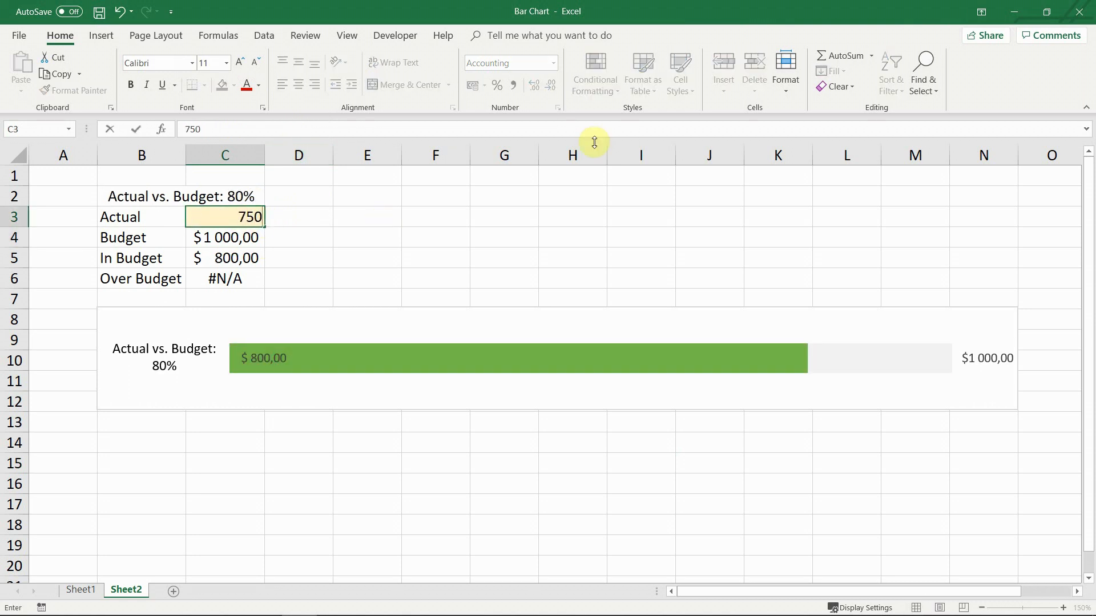
pyautogui.press('Return')
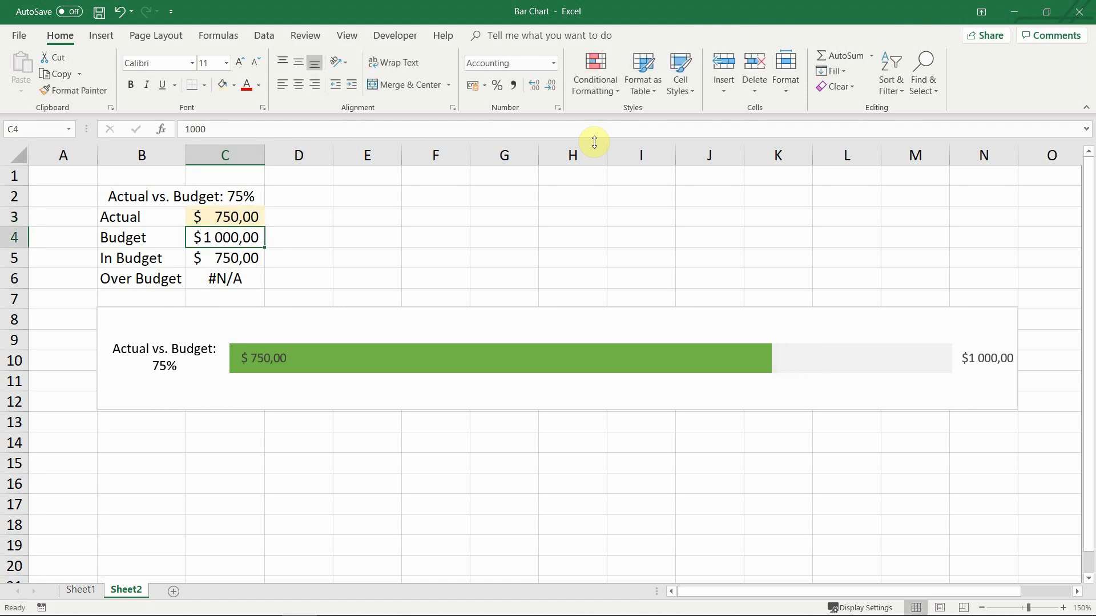
pyautogui.press('Up')
pyautogui.write('900')
pyautogui.press('Return')
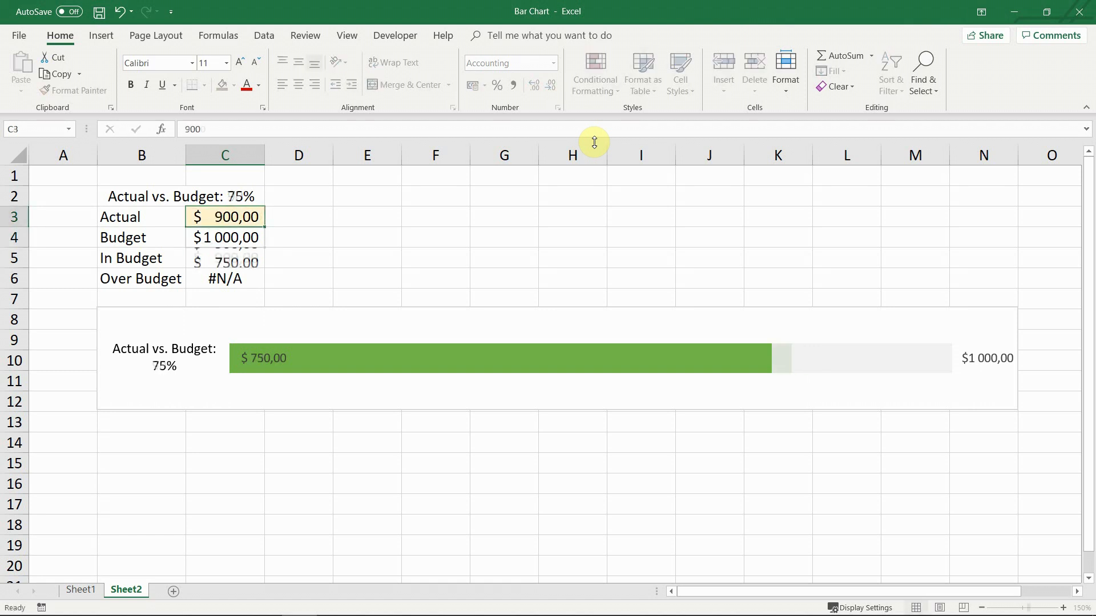
pyautogui.press('Up')
pyautogui.write('1050')
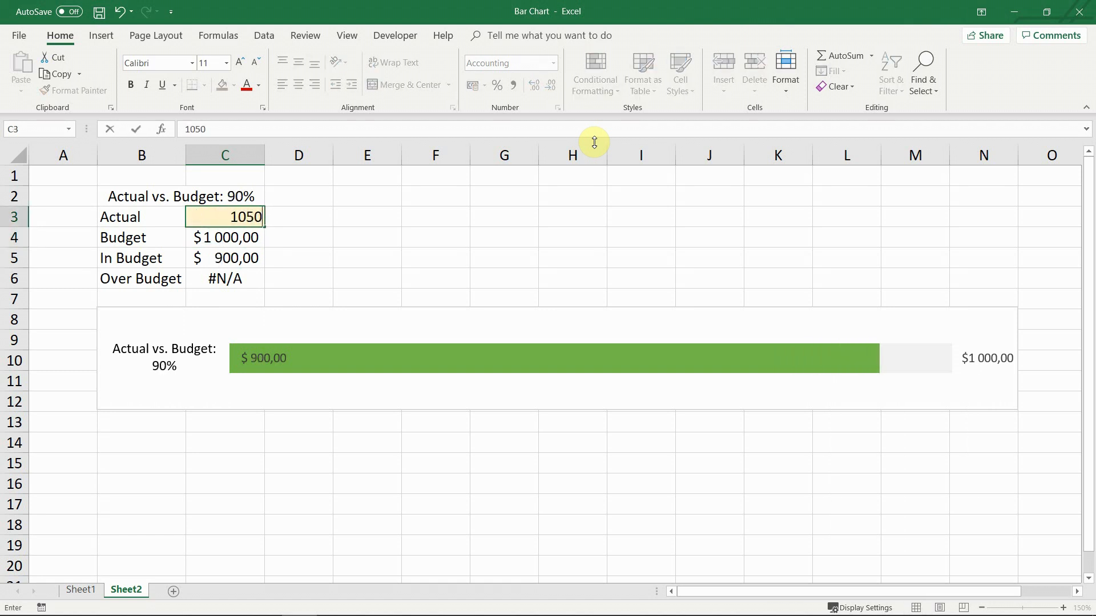
pyautogui.press('Return')
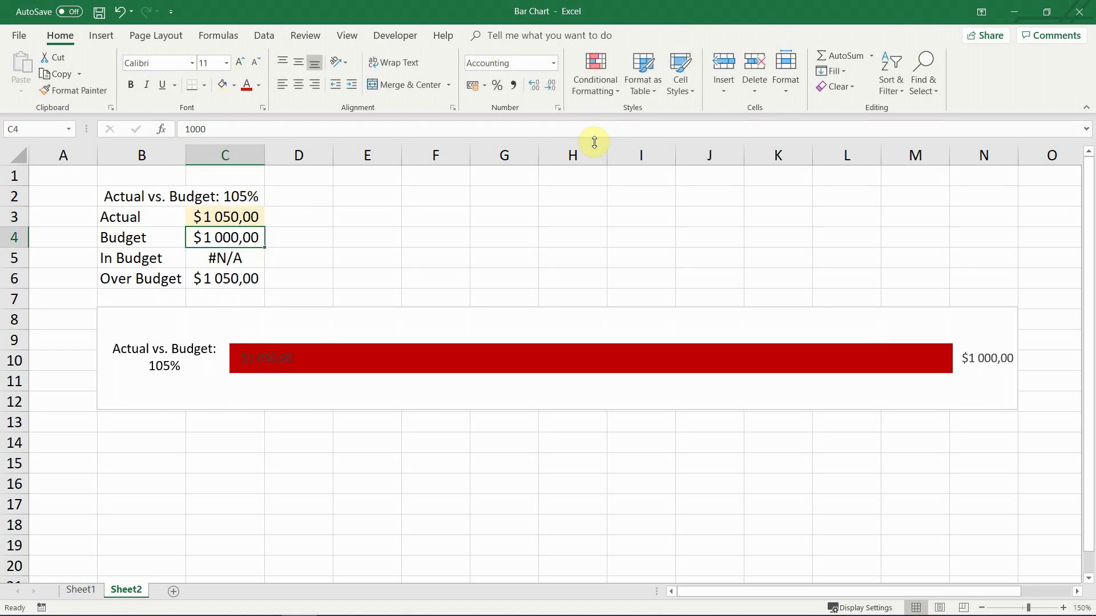
# Set the Actual value in C3 to 1000 and move the selection to cell A1.
pyautogui.press('Up')
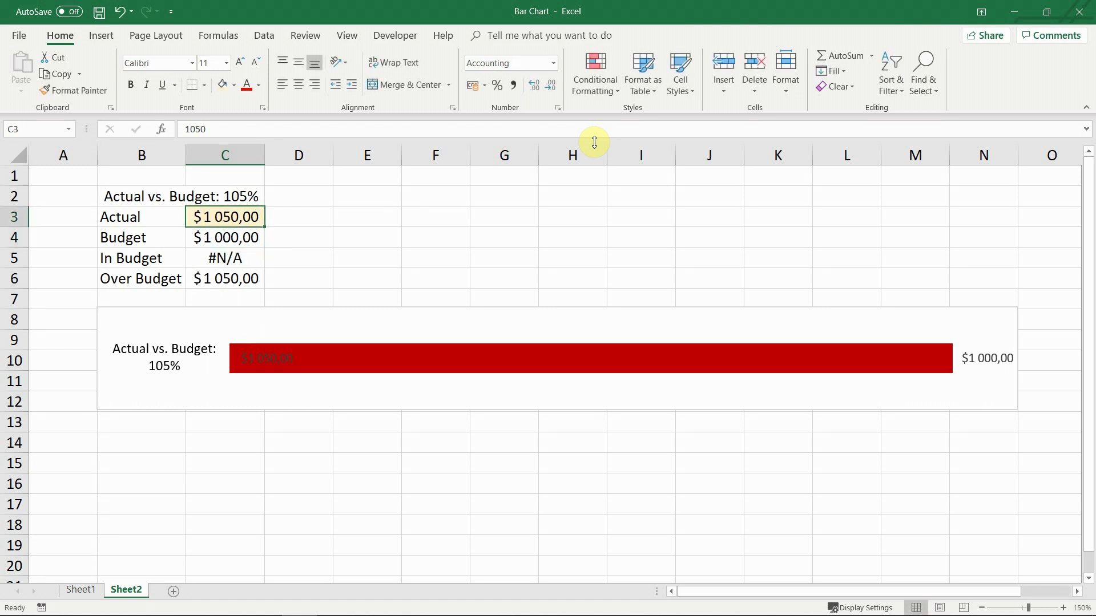
pyautogui.write('1000')
pyautogui.press('Return')
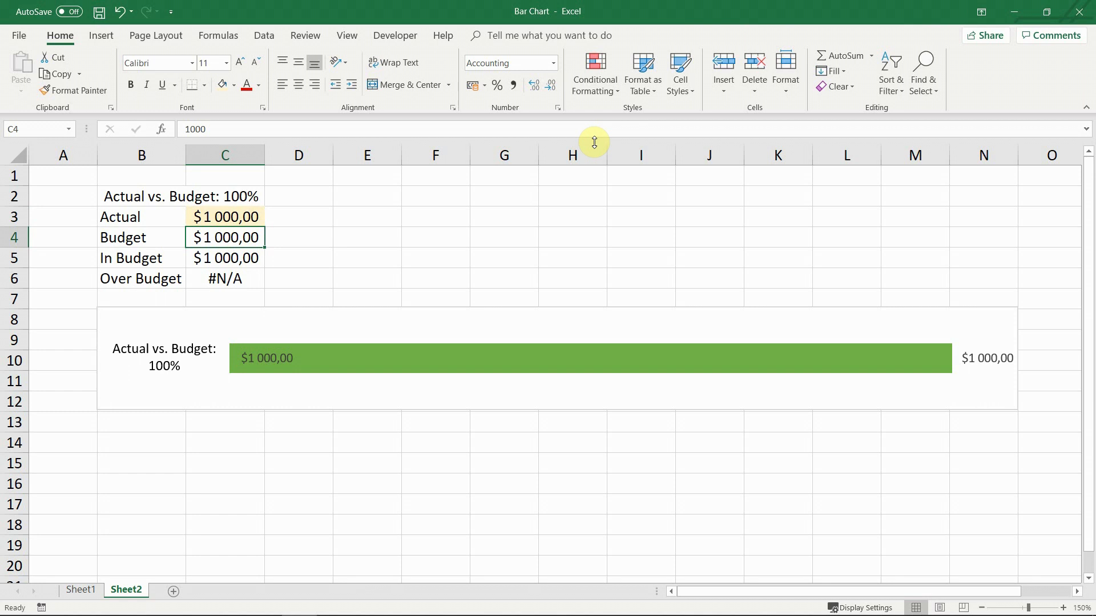
pyautogui.click(52, 177)
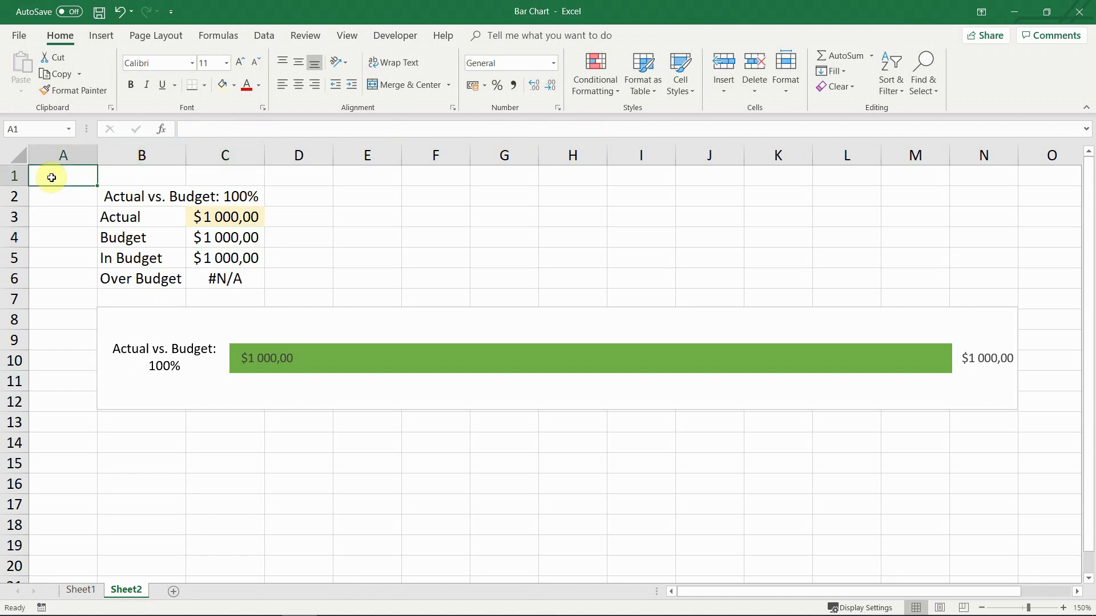